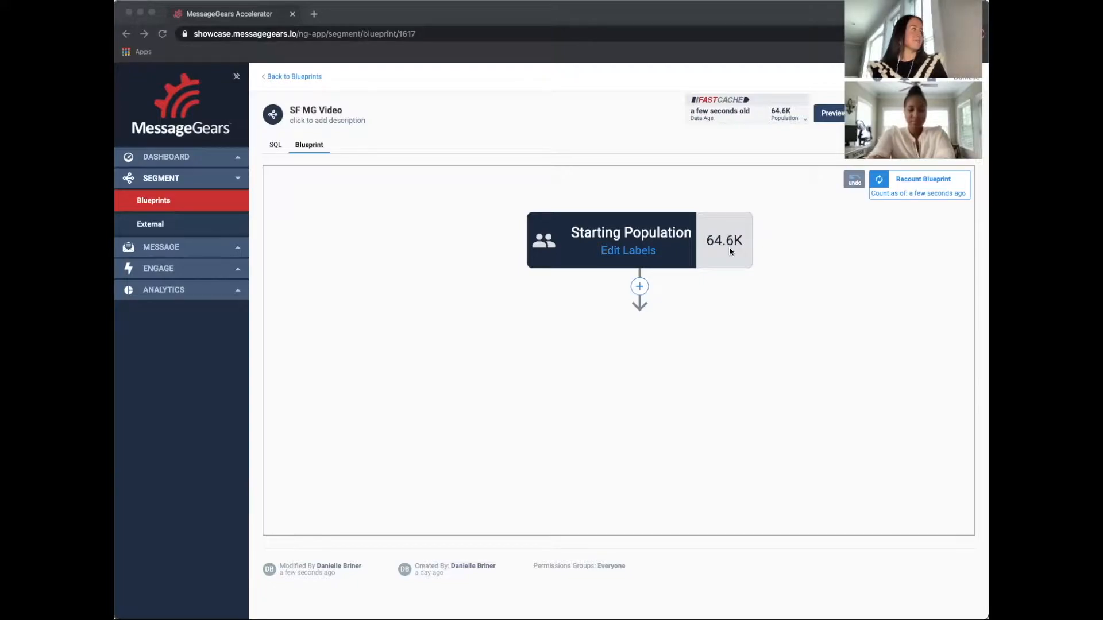
Preview the blueprint's recipients and browse across the table's columns
click(831, 113)
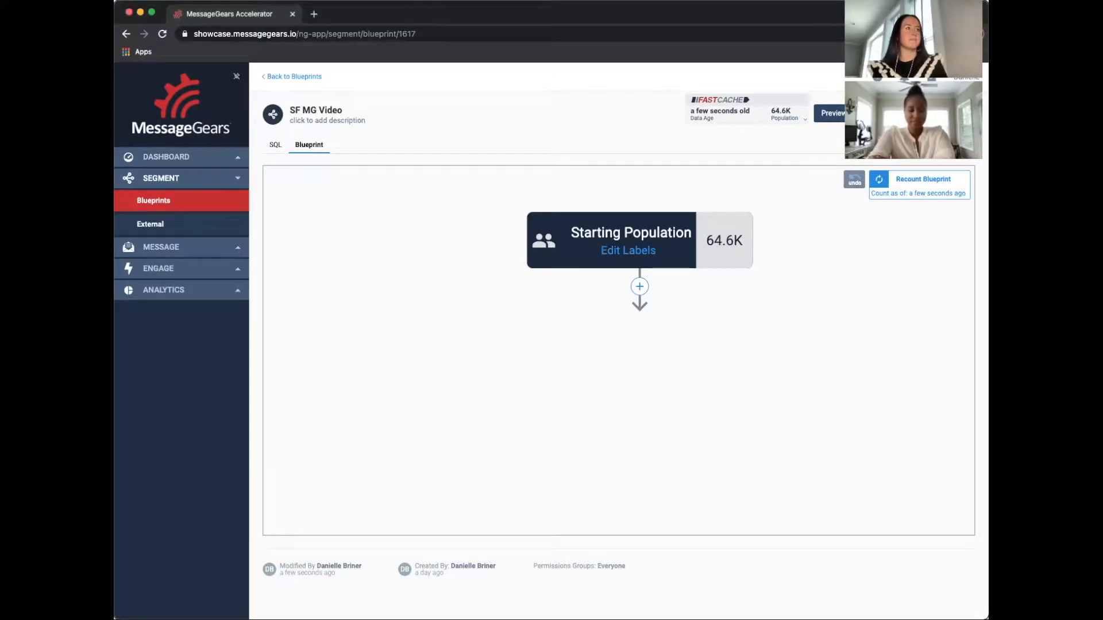
click(831, 113)
click(810, 133)
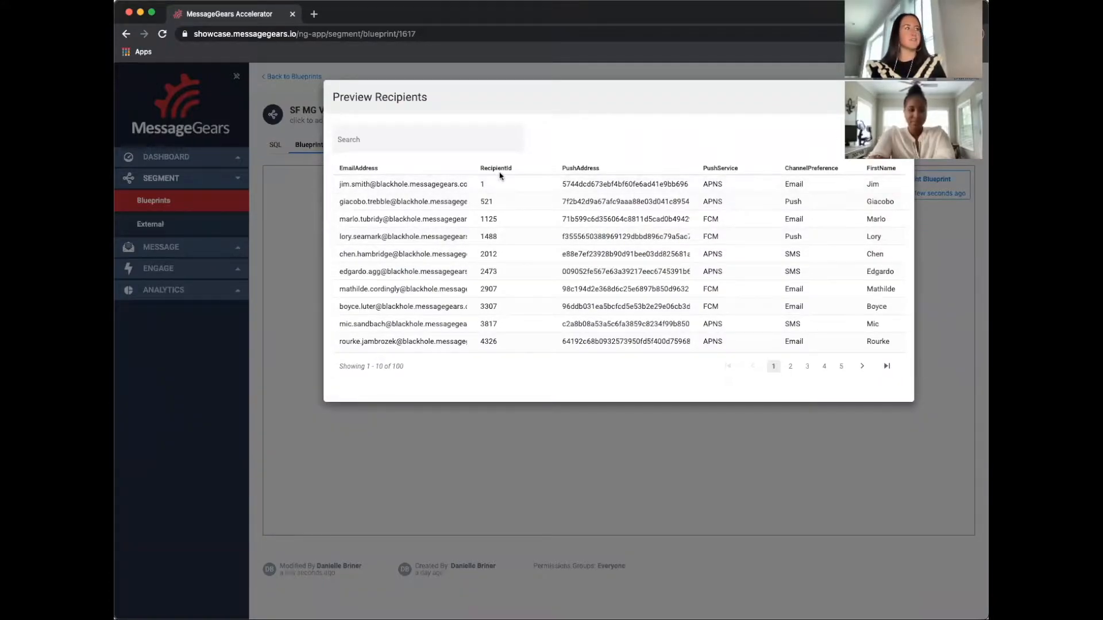
scroll(614, 233, right, 4)
scroll(618, 232, right, 5)
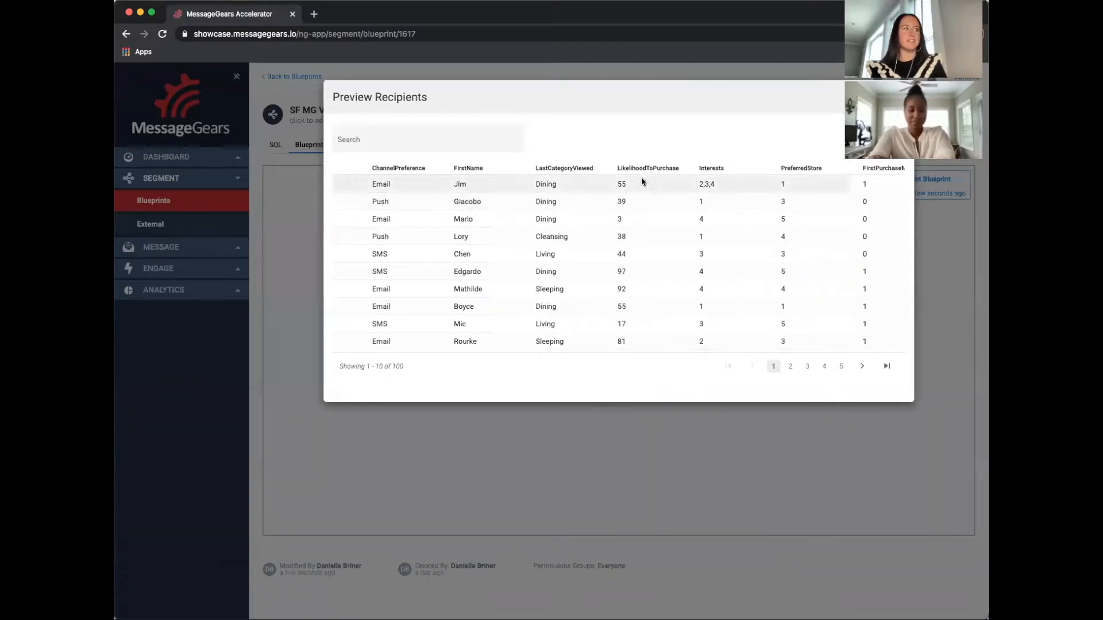
scroll(661, 232, right, 1)
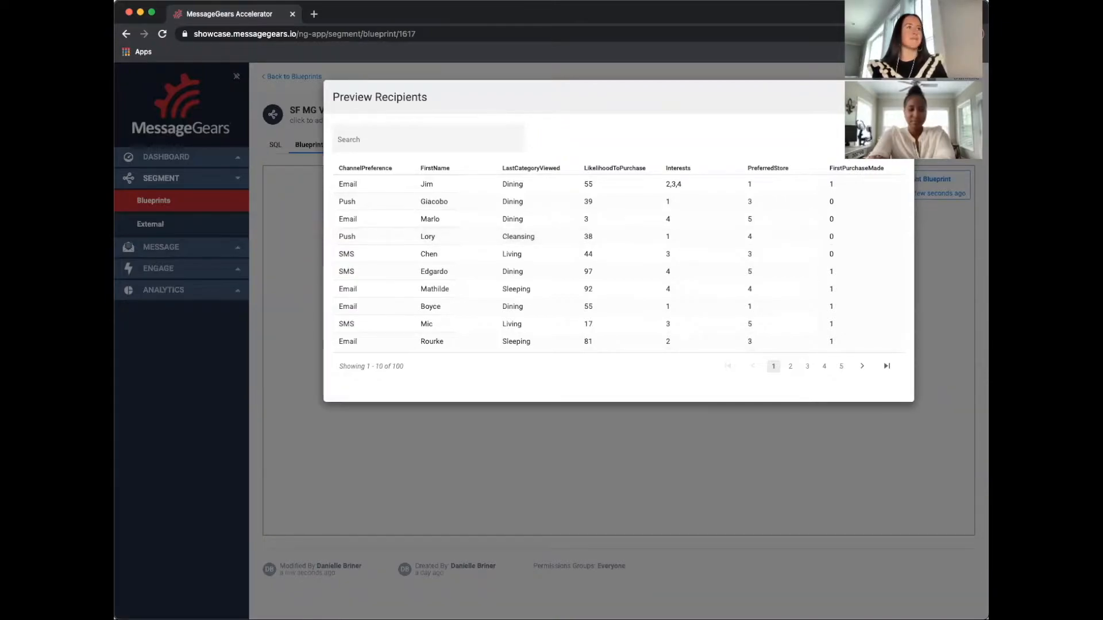
click(899, 97)
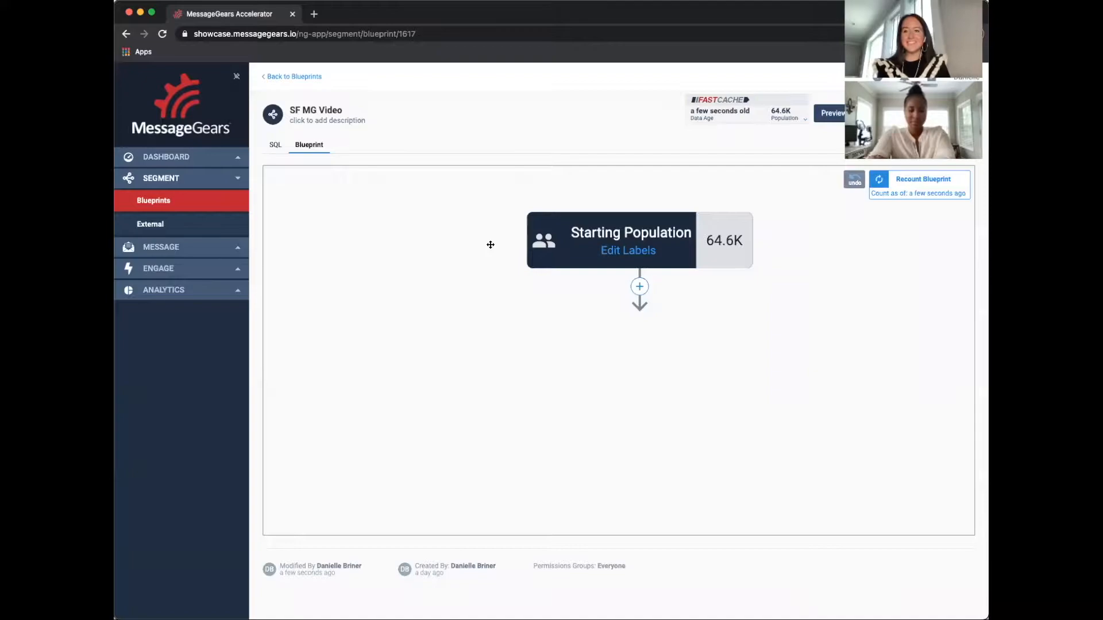
Add a Target step below the starting population and name it Made Purchase
click(639, 286)
click(649, 287)
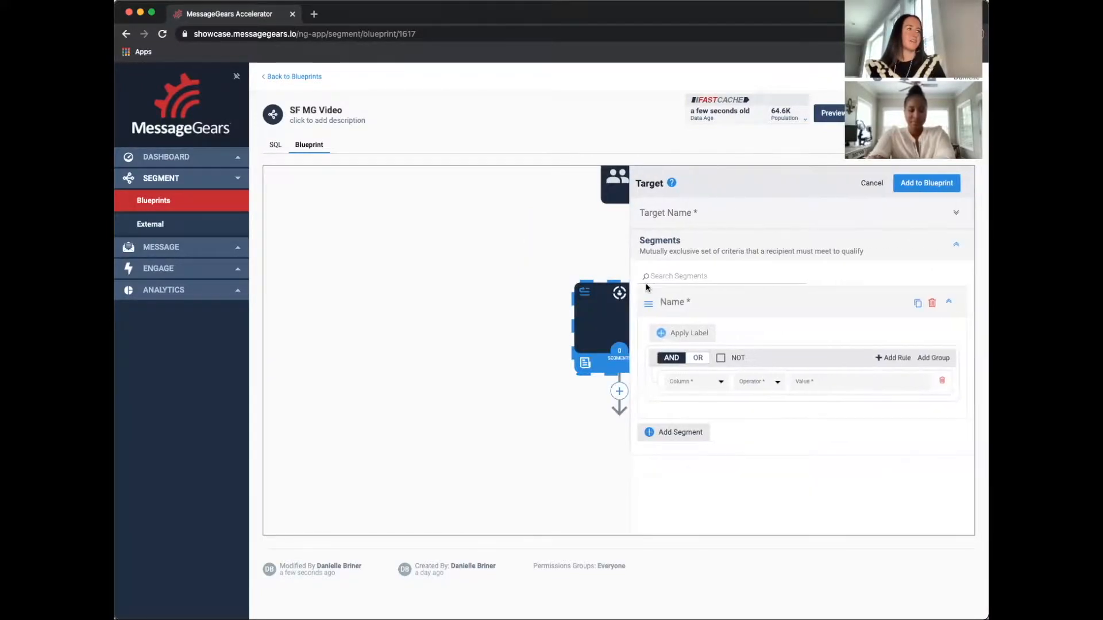
click(686, 213)
text(M)
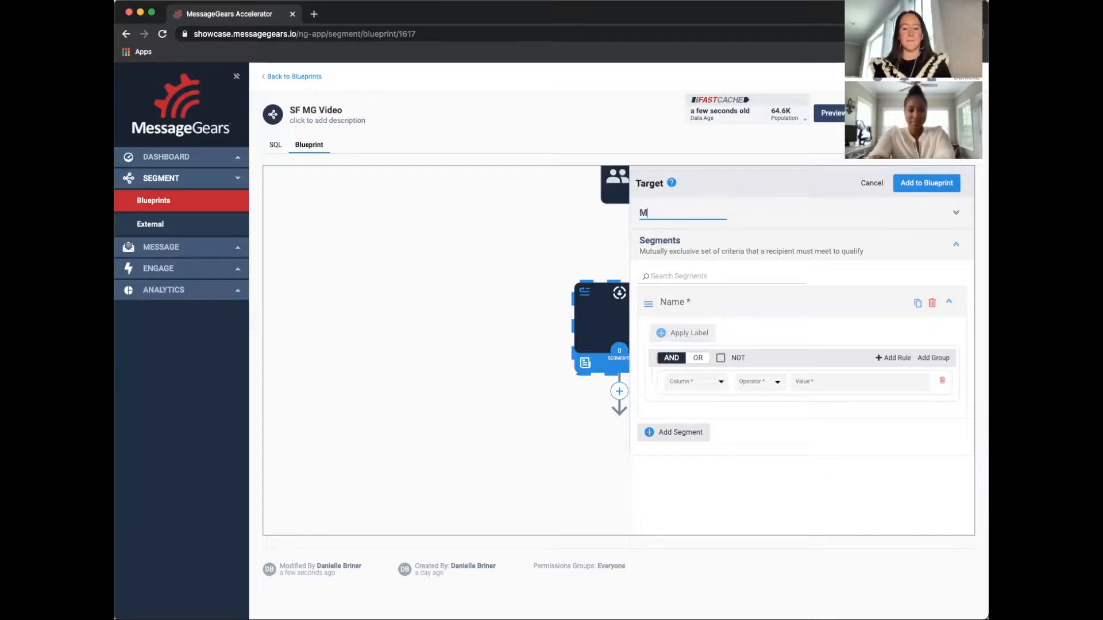
text(ade Pur)
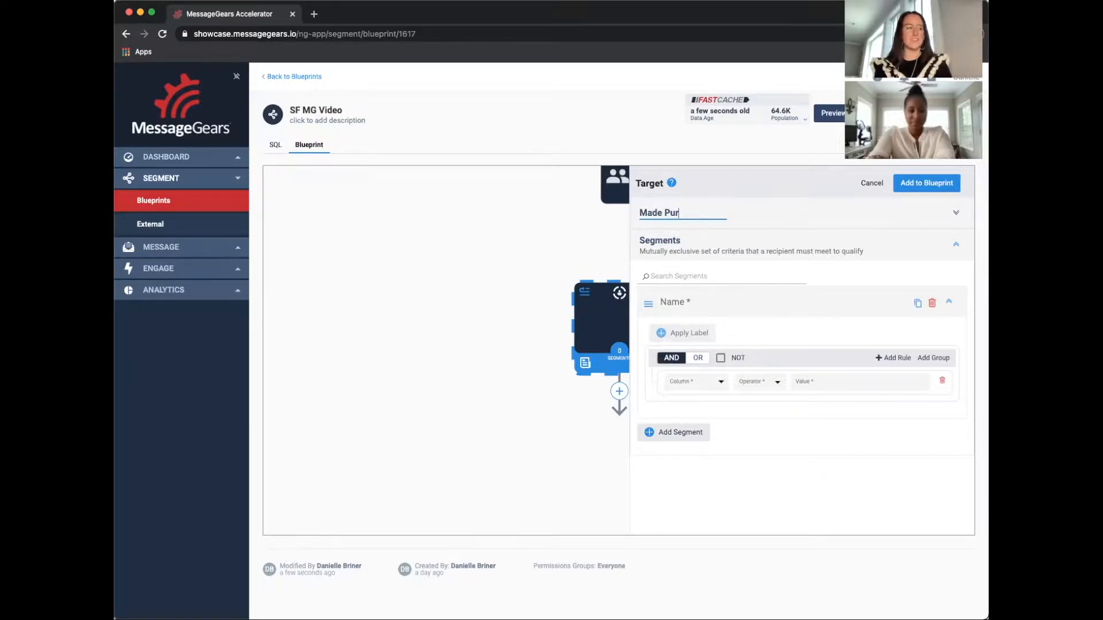
text(chase)
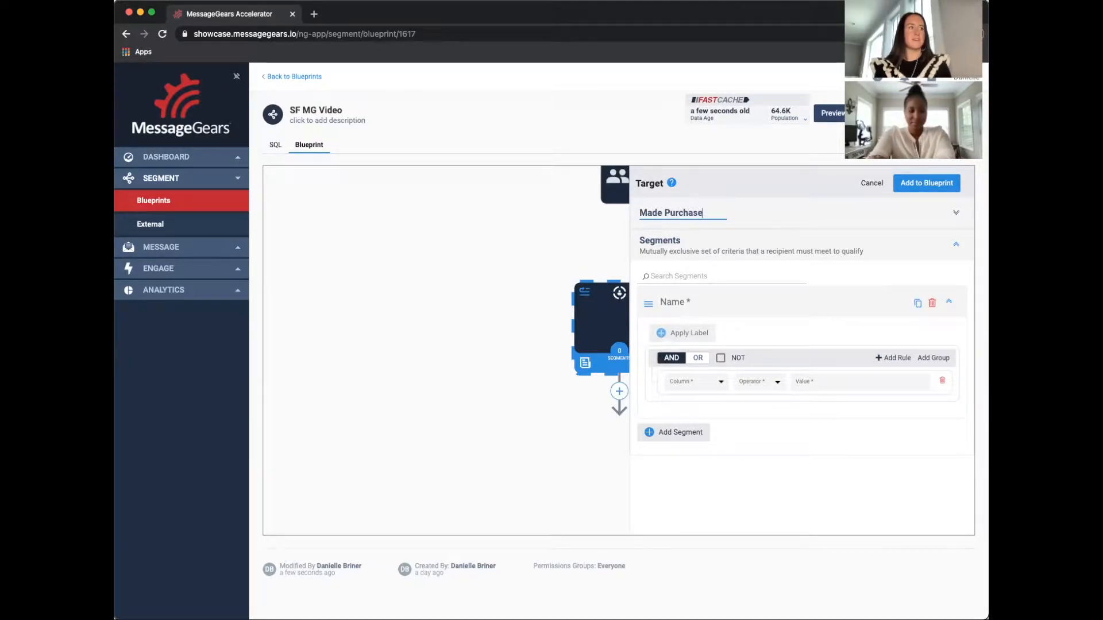
Name the target's first segment Made Purchase
click(704, 301)
text(Made)
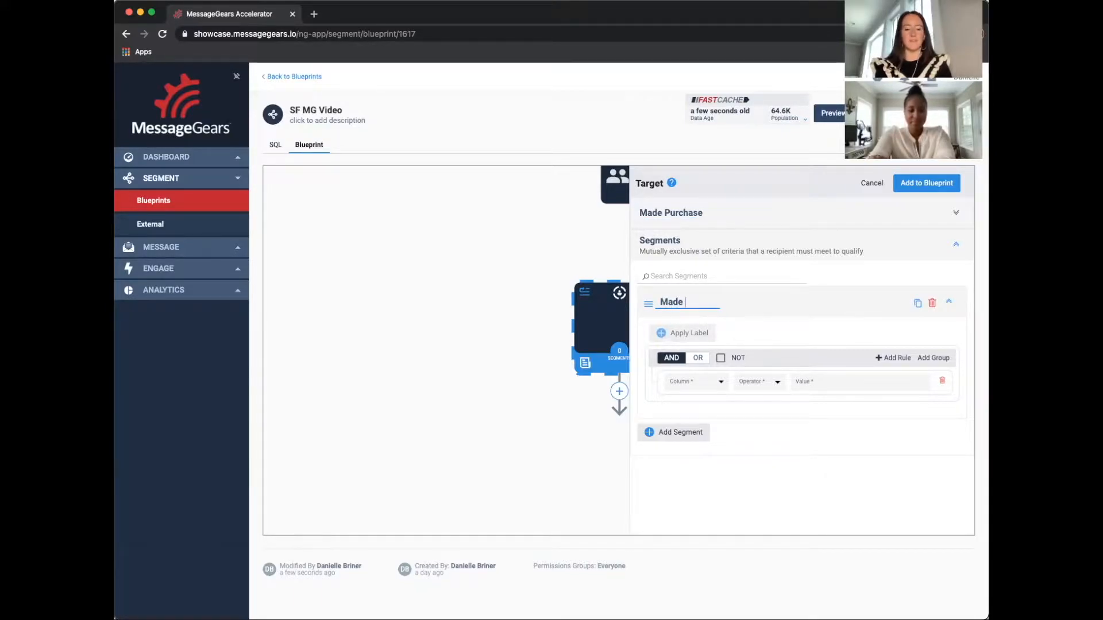
text( Curcahse)
key(BackSpace)
key(BackSpace)
key(BackSpace)
key(BackSpace)
key(BackSpace)
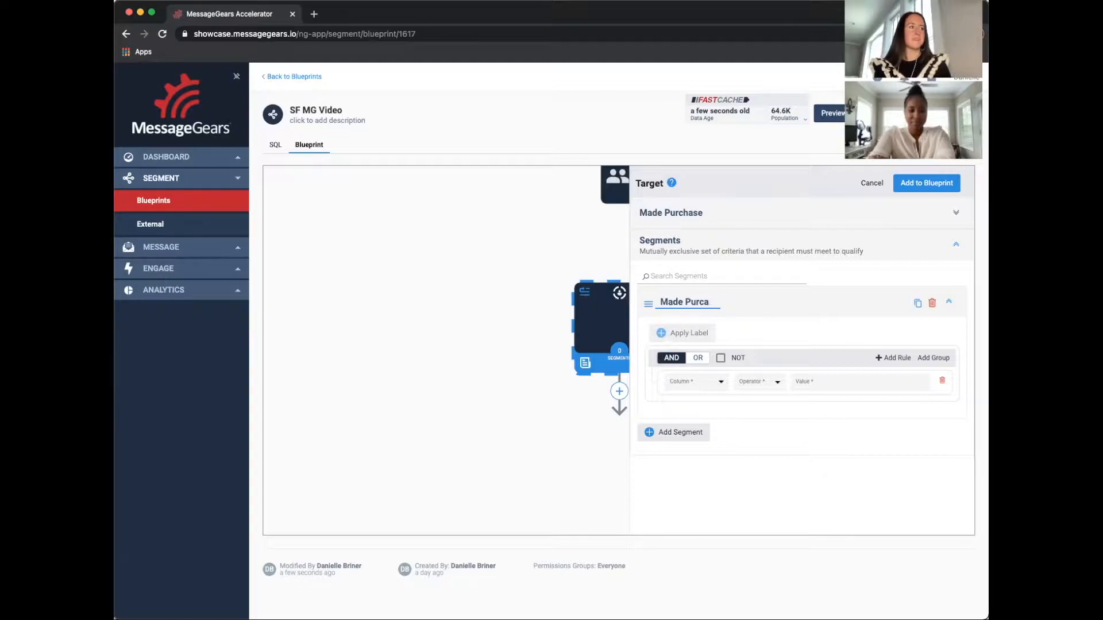
text(chase)
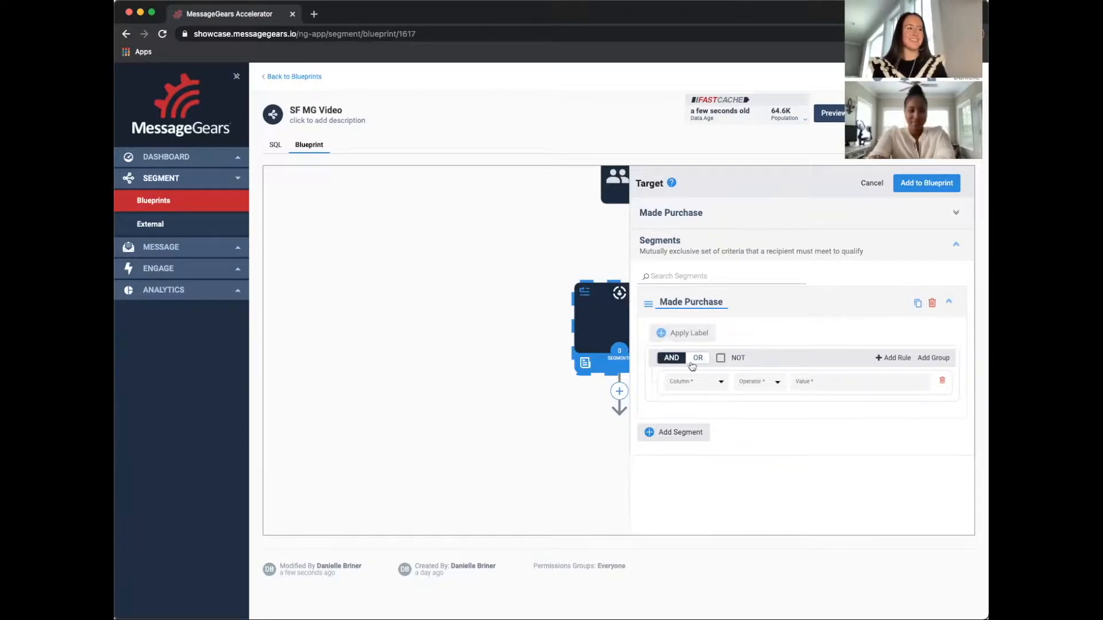
Build the segment's rule on the FirstPurchaseMade column and add the target to the blueprint
click(704, 382)
scroll(740, 455, down, 3)
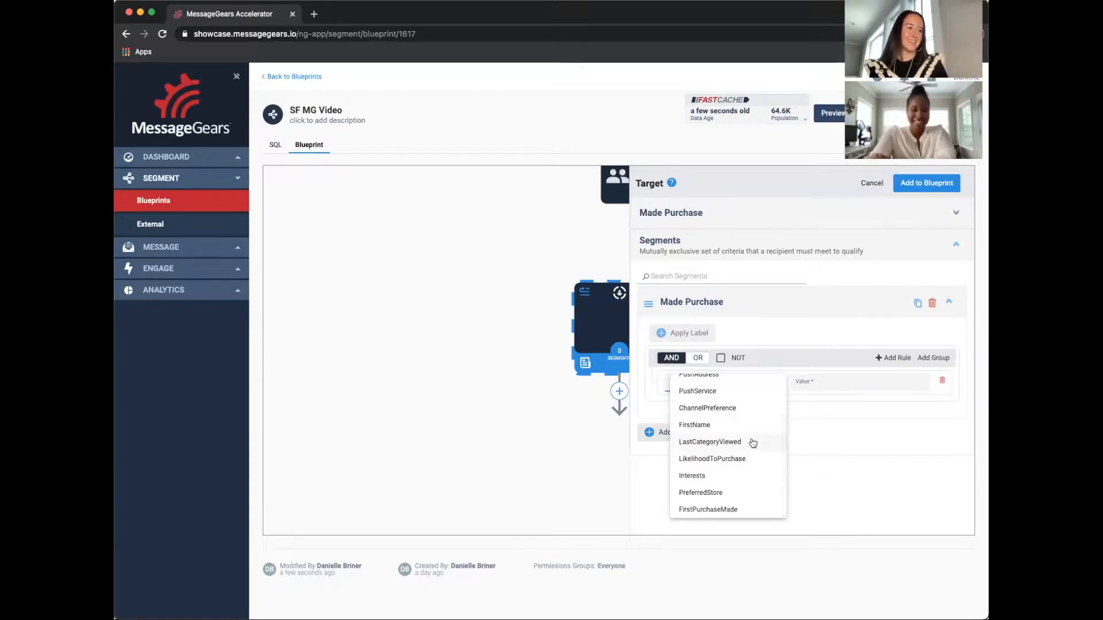
click(751, 509)
click(760, 382)
click(766, 396)
click(800, 382)
click(941, 182)
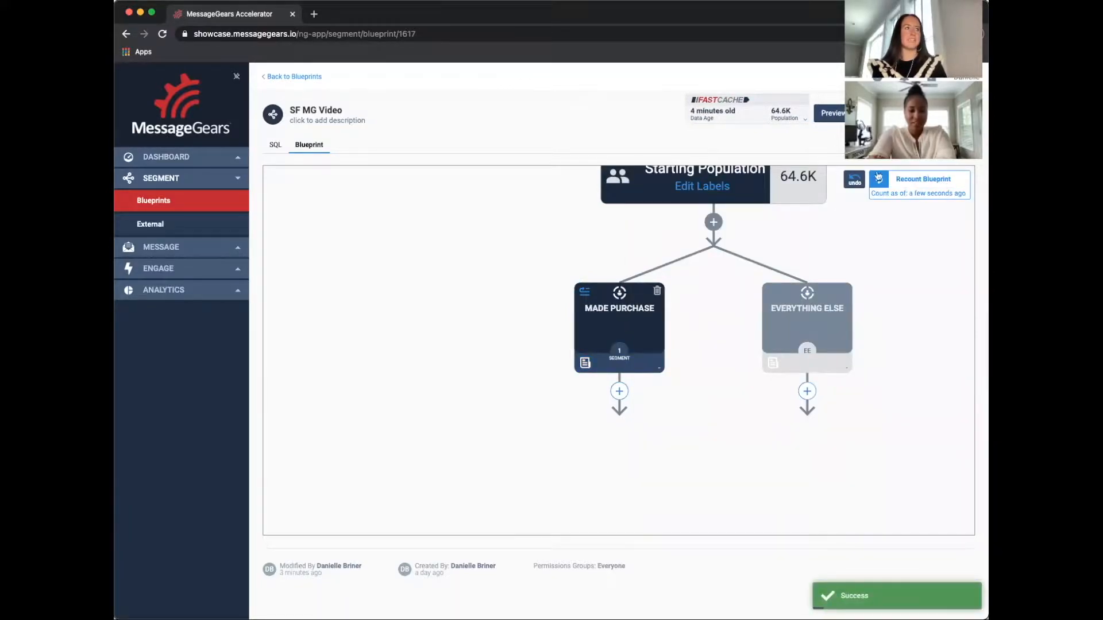
Recount the blueprint's population
click(879, 180)
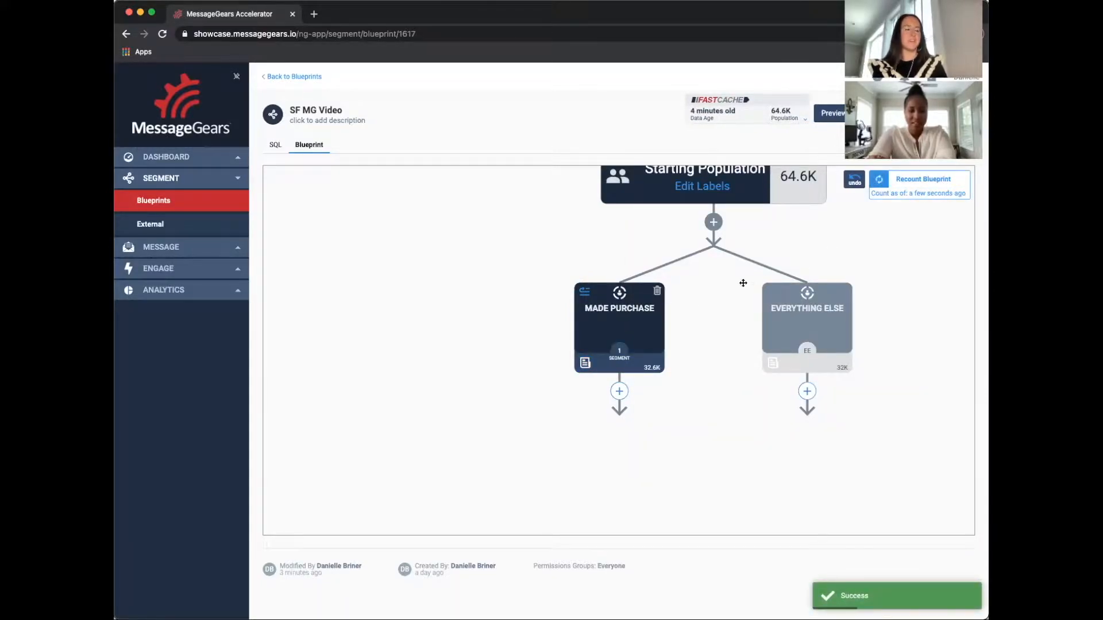
drag(711, 320, 655, 414)
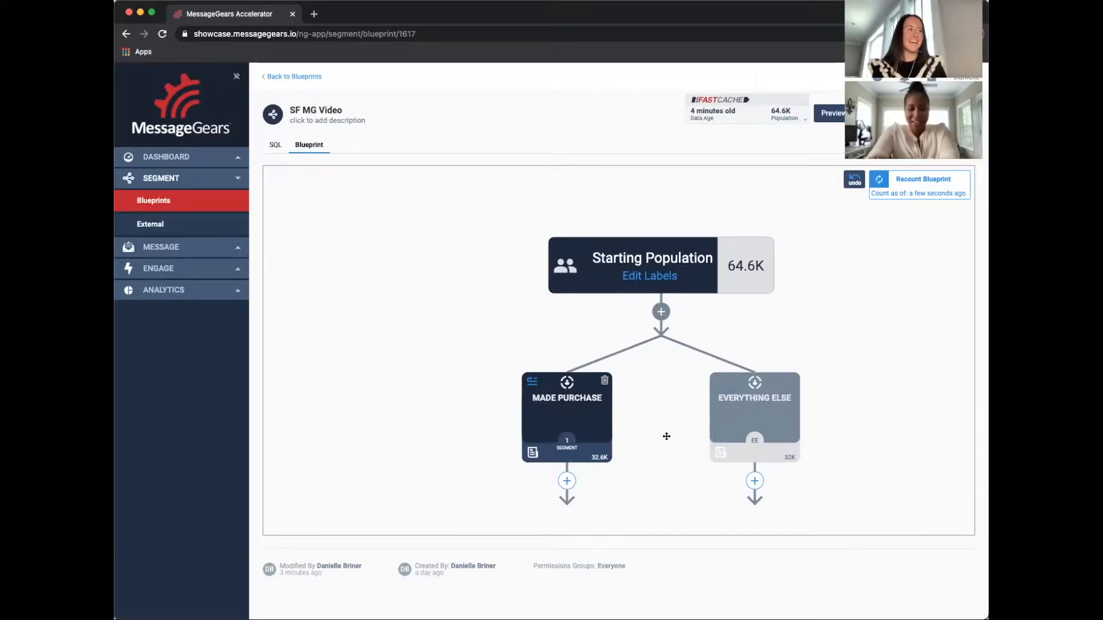
drag(666, 437, 629, 374)
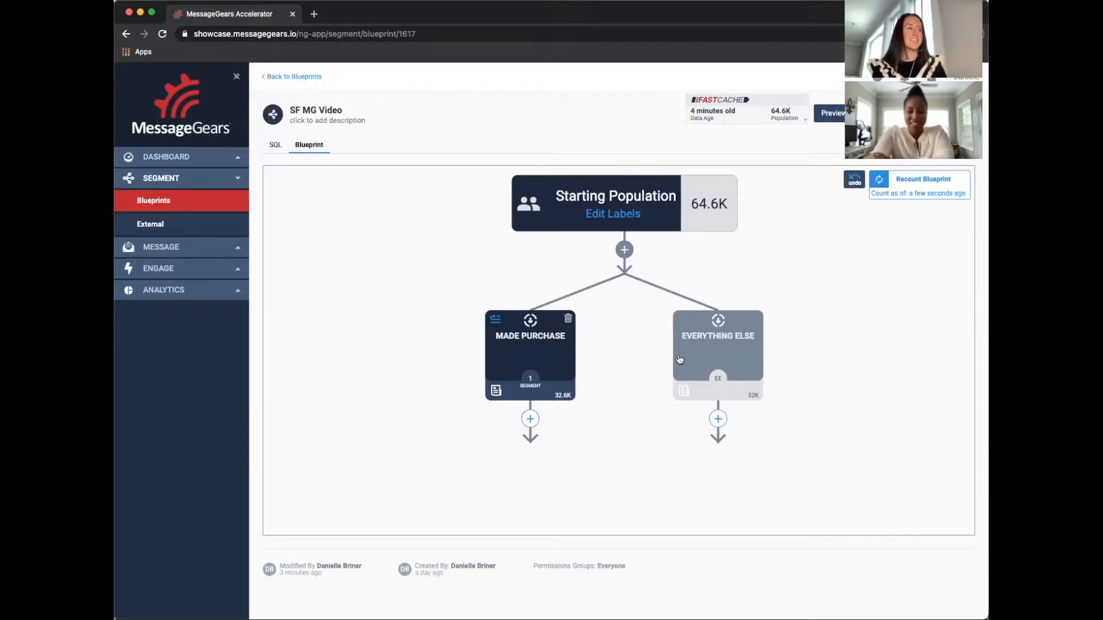
Rename the Everything Else branch to No Purchase Made and save it to the blueprint
click(697, 360)
double_click(734, 207)
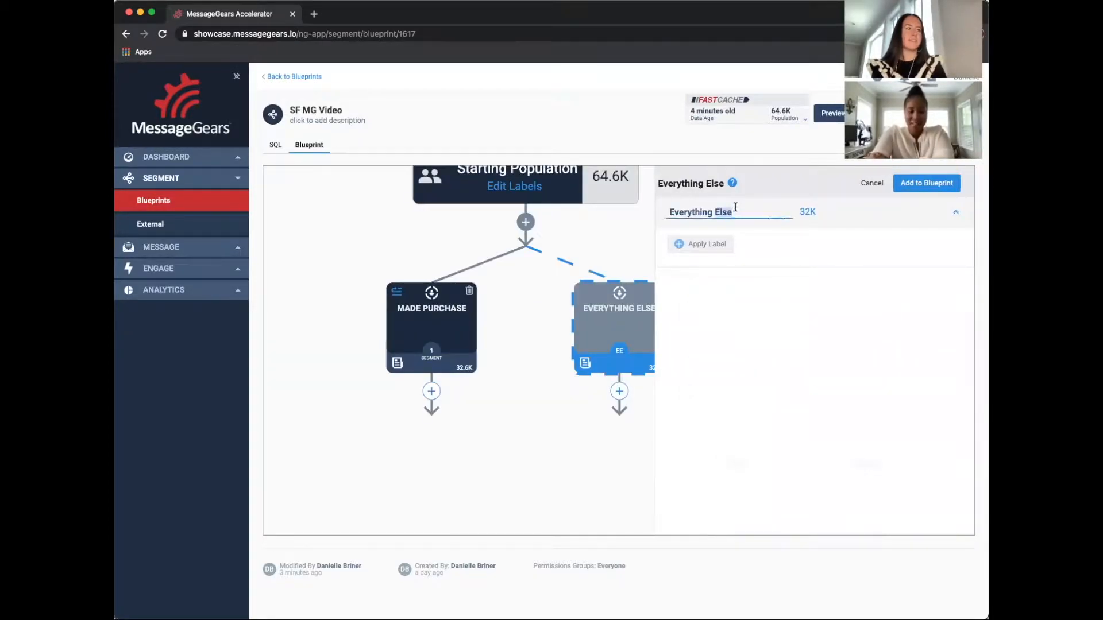
triple_click(735, 206)
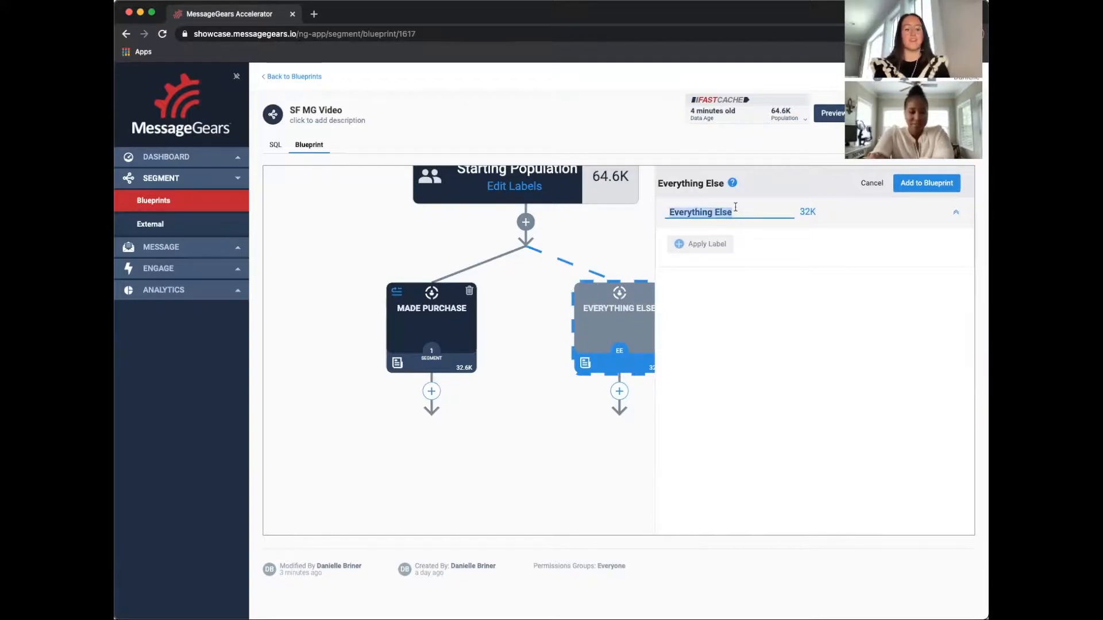
text(No Purchase Made)
click(927, 185)
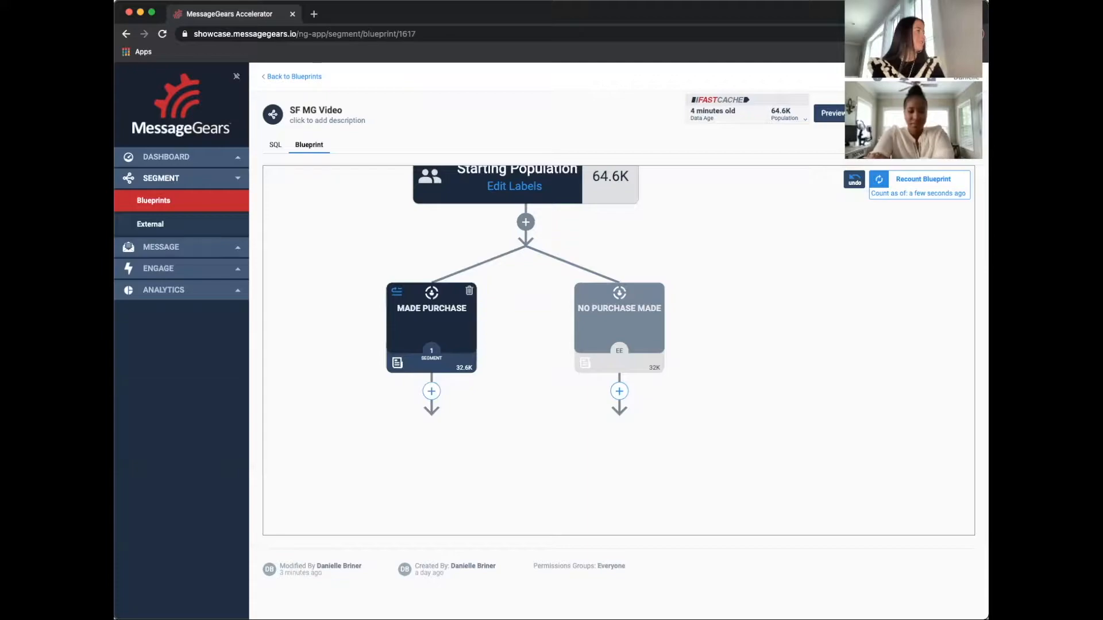
Add a Target step under the Made Purchase branch and name it Loyalty Status
scroll(417, 324, down, 3)
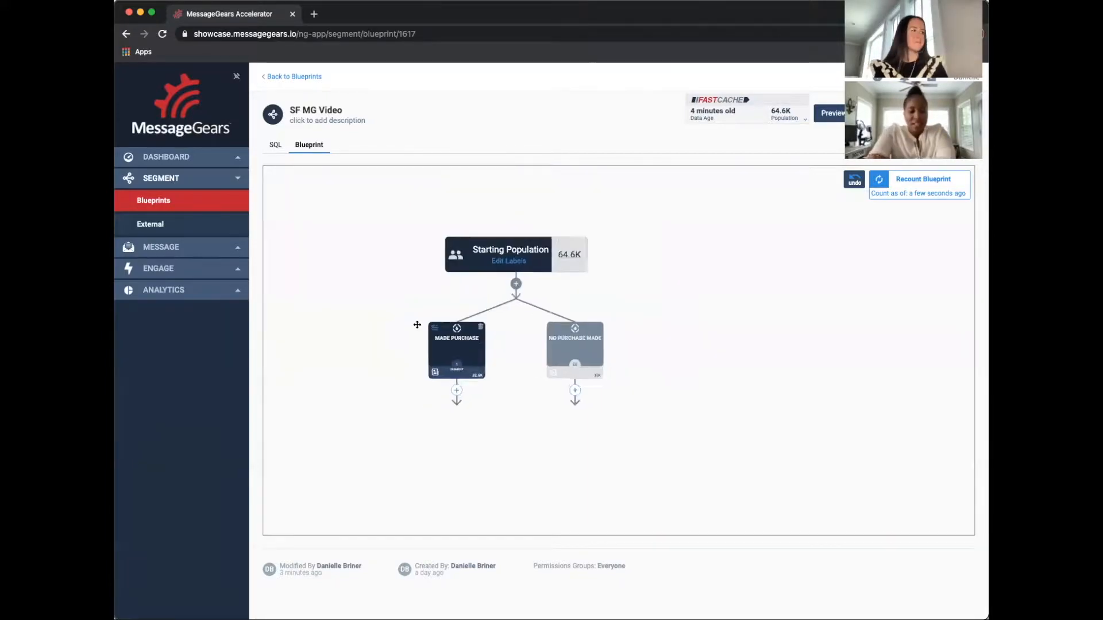
scroll(417, 324, up, 3)
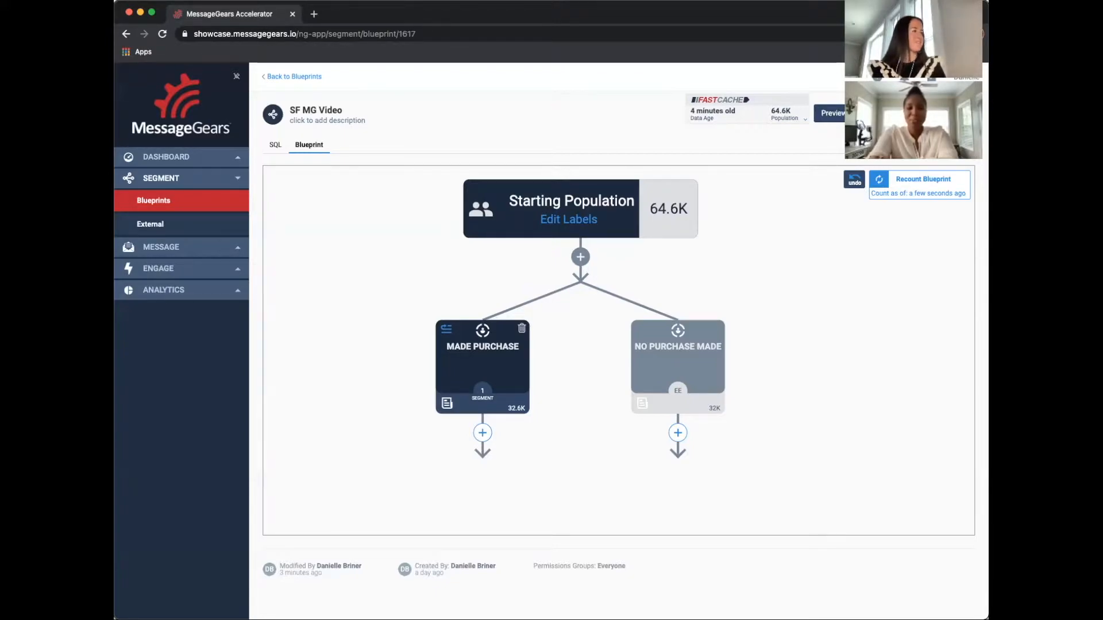
scroll(387, 336, down, 3)
drag(389, 322, 406, 257)
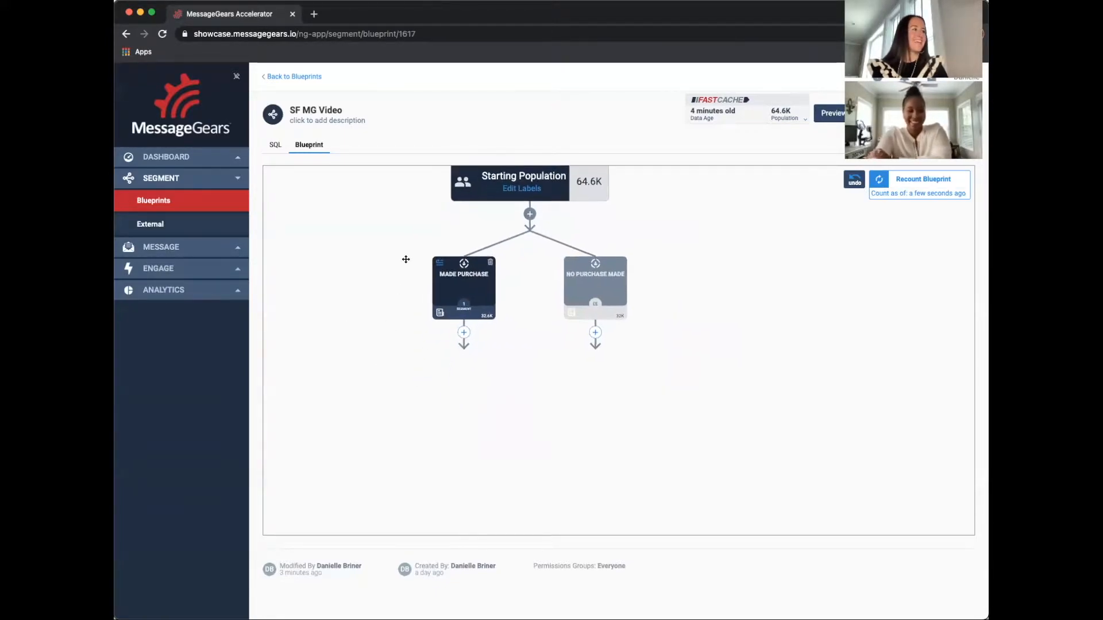
click(464, 333)
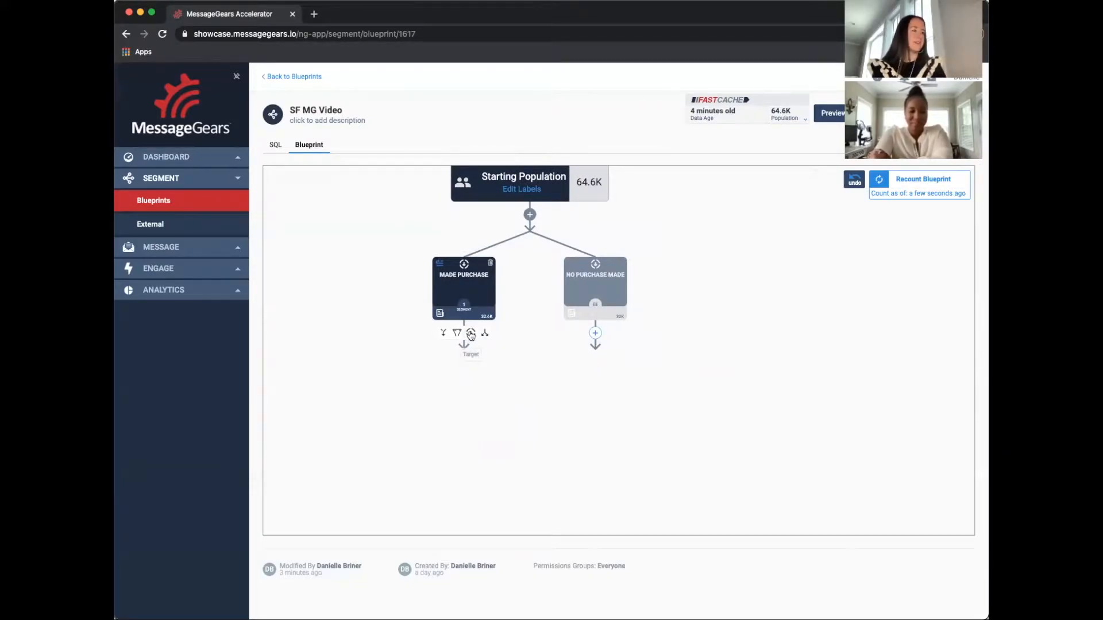
click(470, 333)
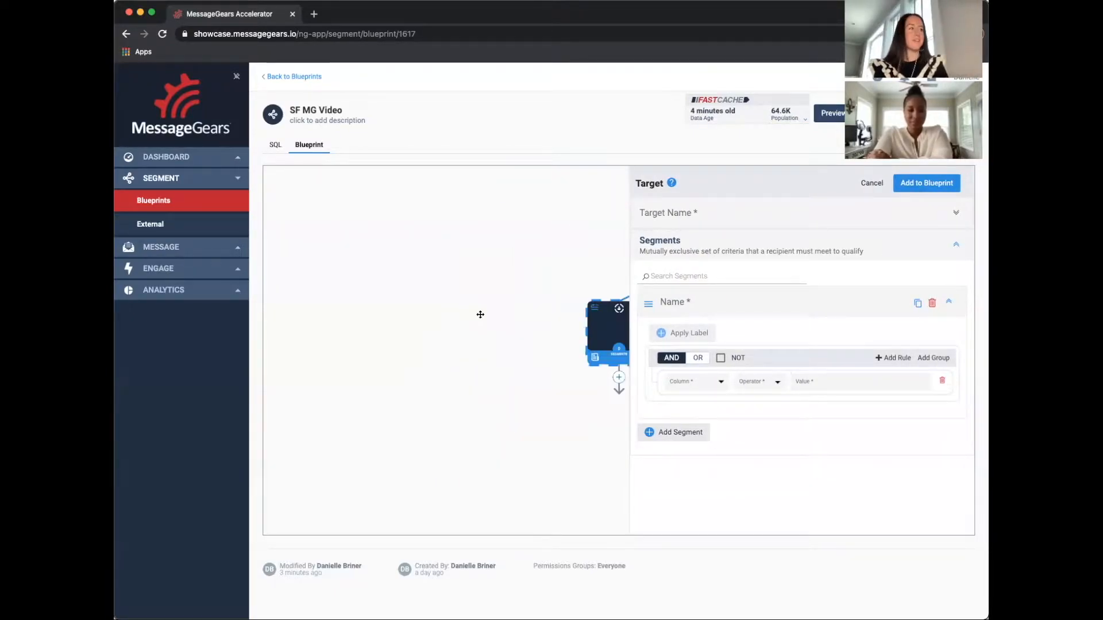
click(689, 210)
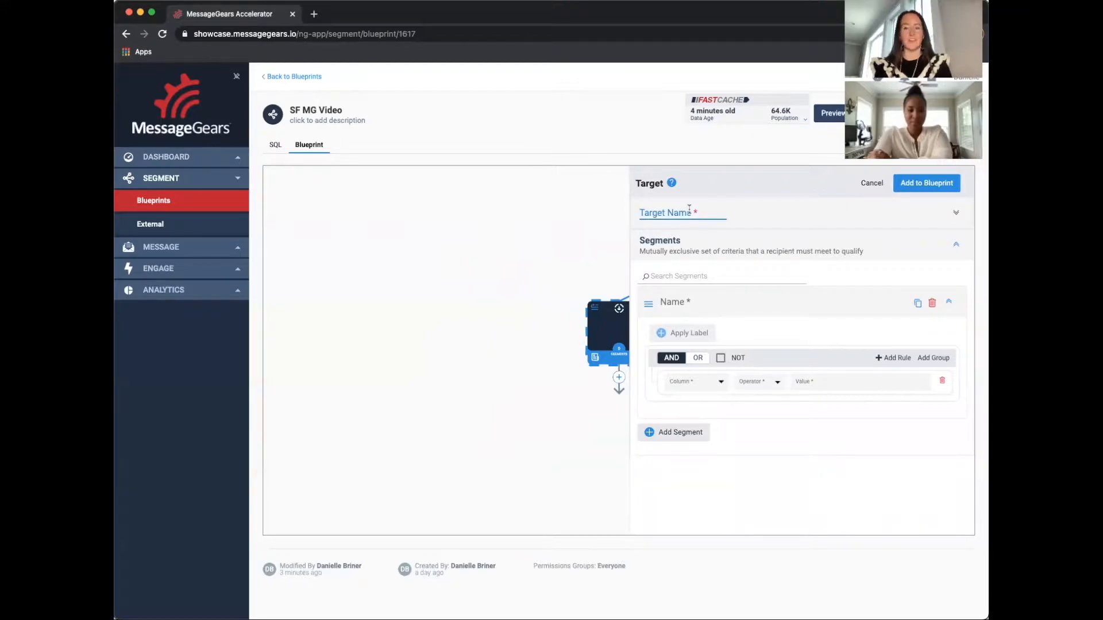
text(Lo)
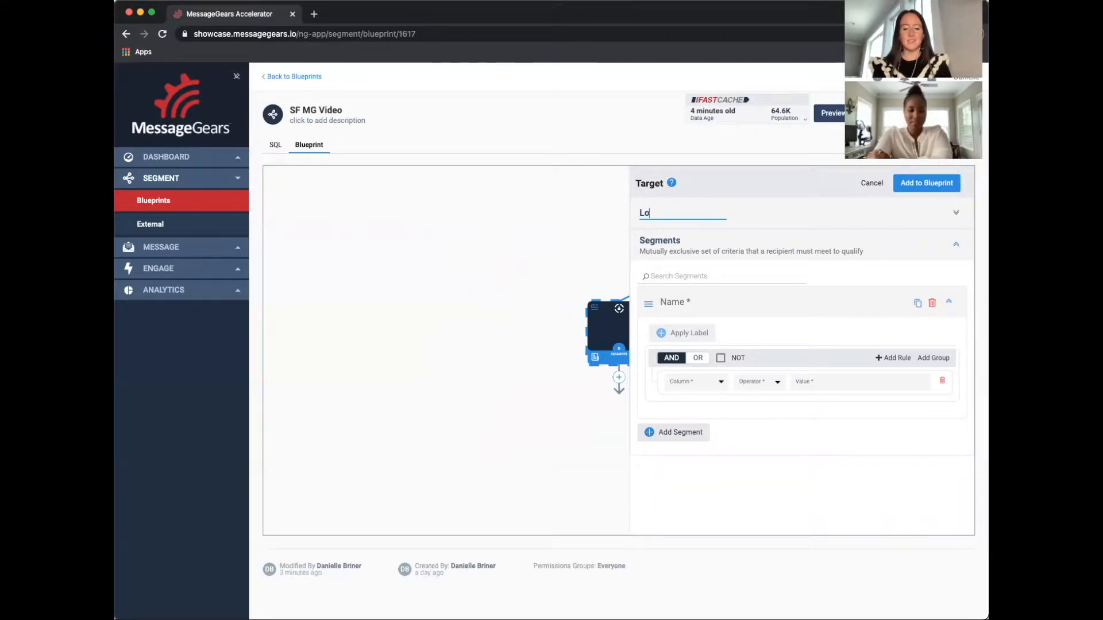
text(yalty Staut)
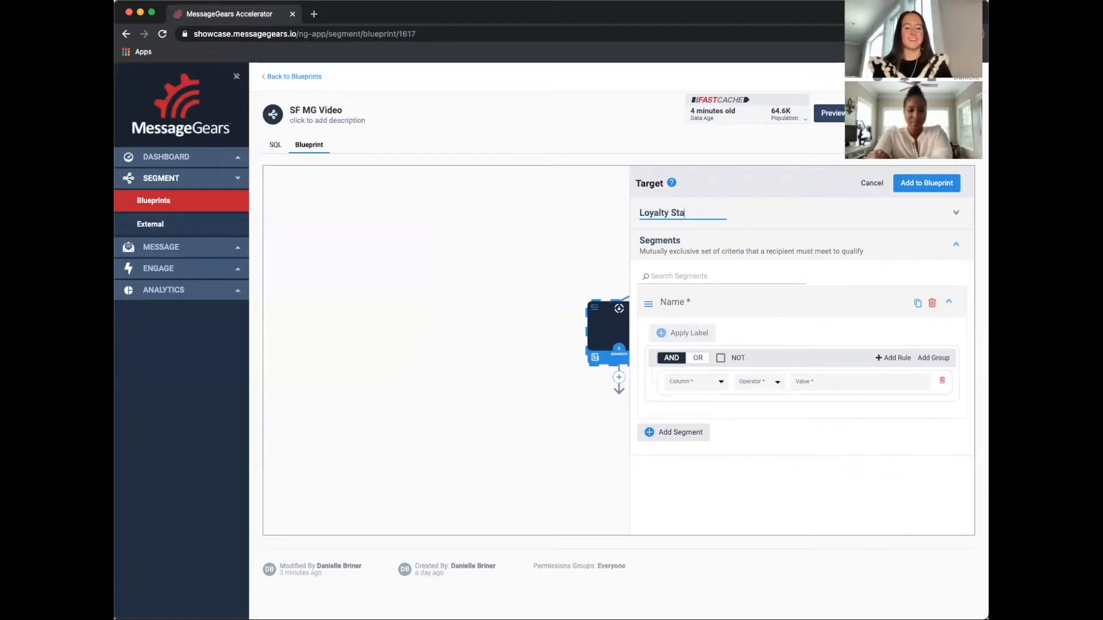
Add two more segments to the Loyalty Status target
click(686, 300)
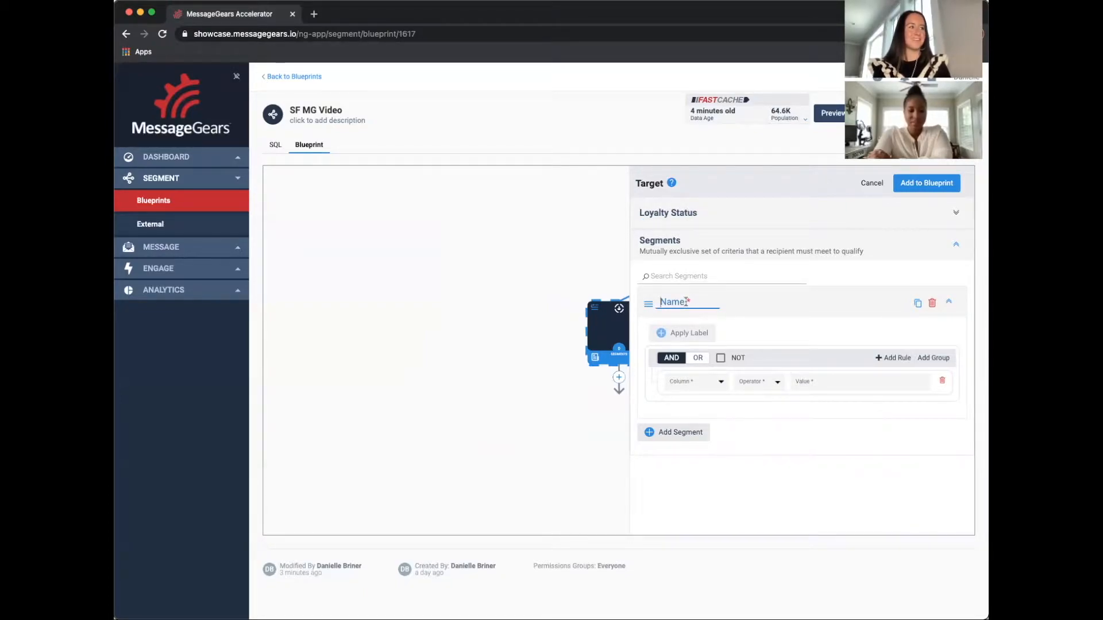
click(691, 433)
scroll(701, 460, down, 2)
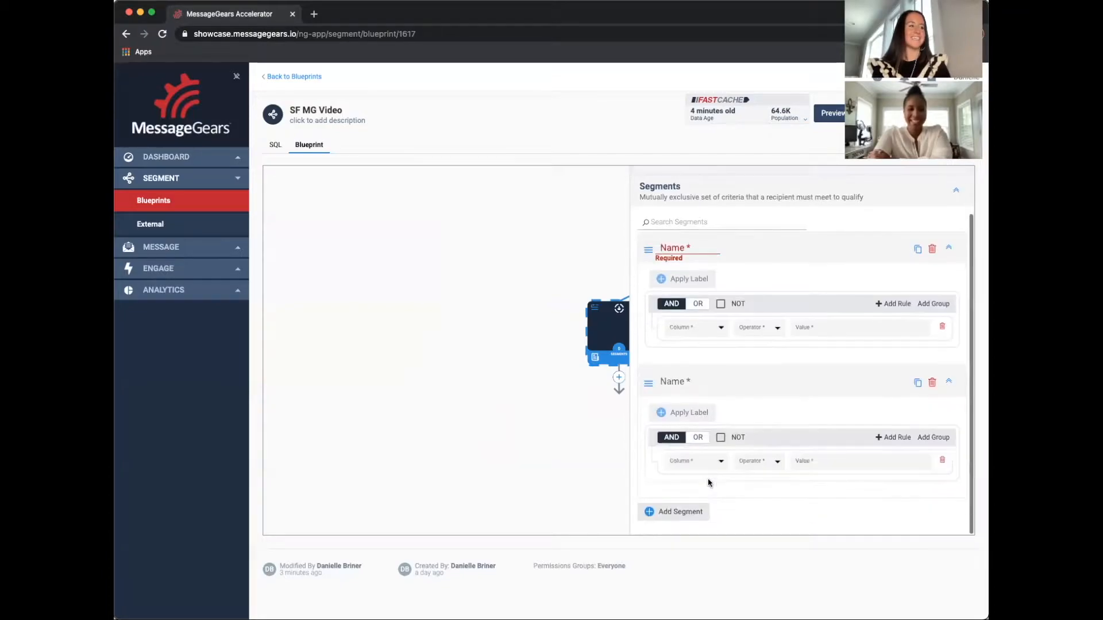
click(683, 513)
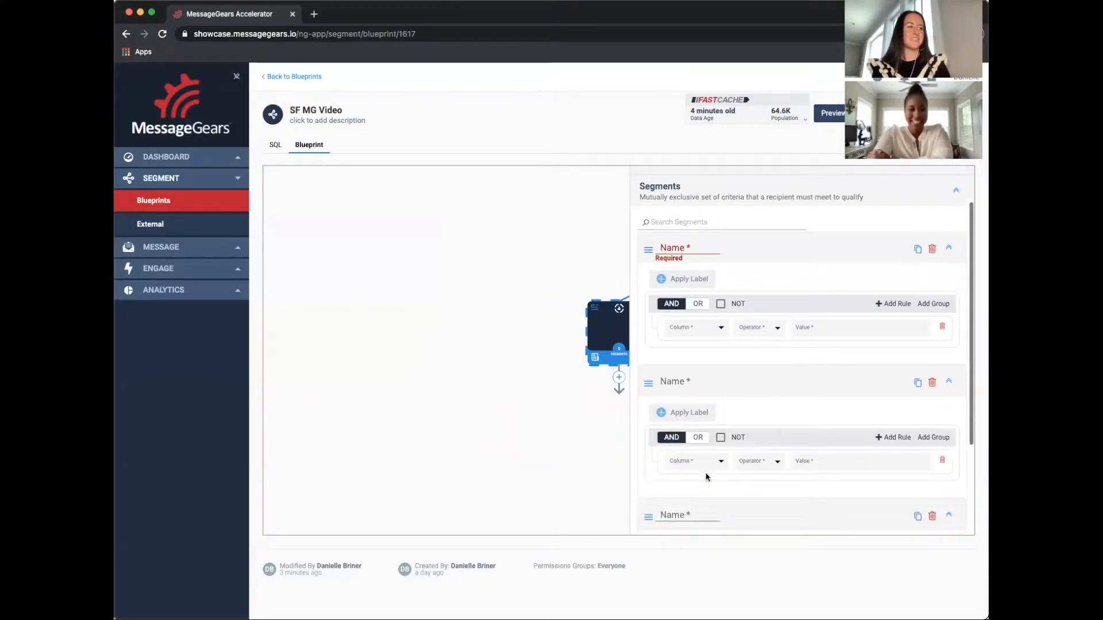
scroll(722, 436, down, 2)
scroll(716, 388, up, 4)
Name the three segments 1, 2 and 3
click(690, 300)
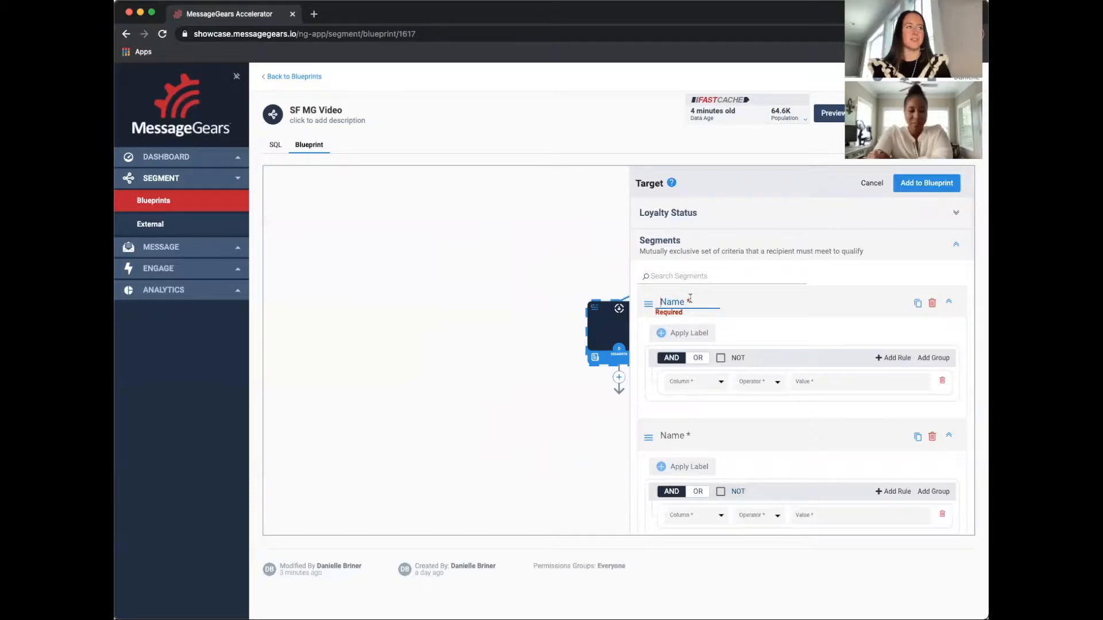
text(1)
click(691, 436)
text(2)
scroll(730, 448, down, 3)
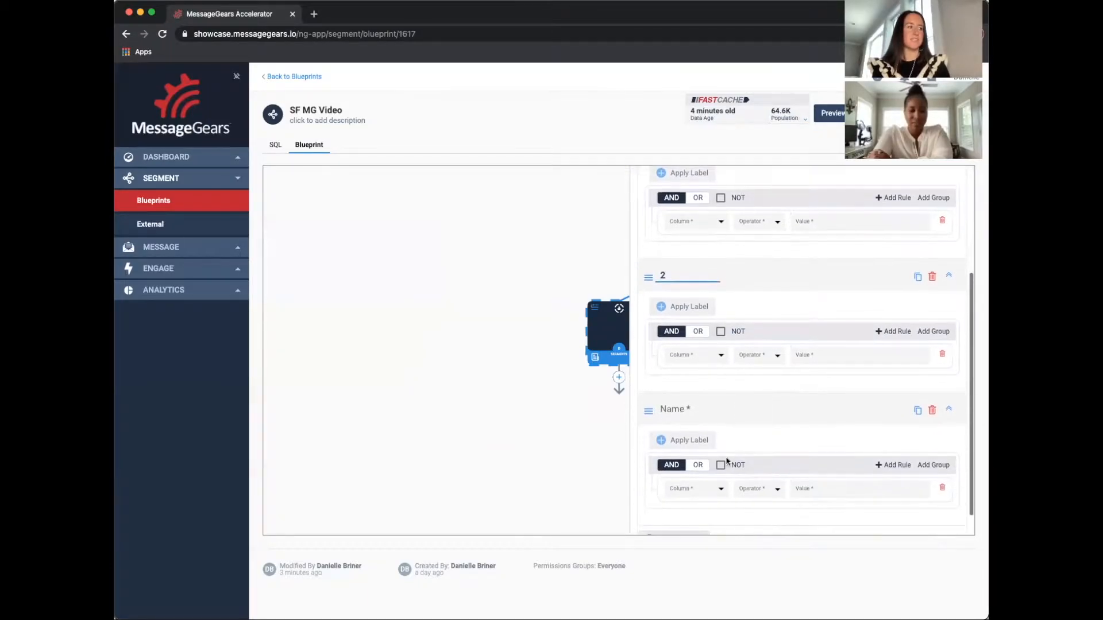
click(689, 413)
text(3)
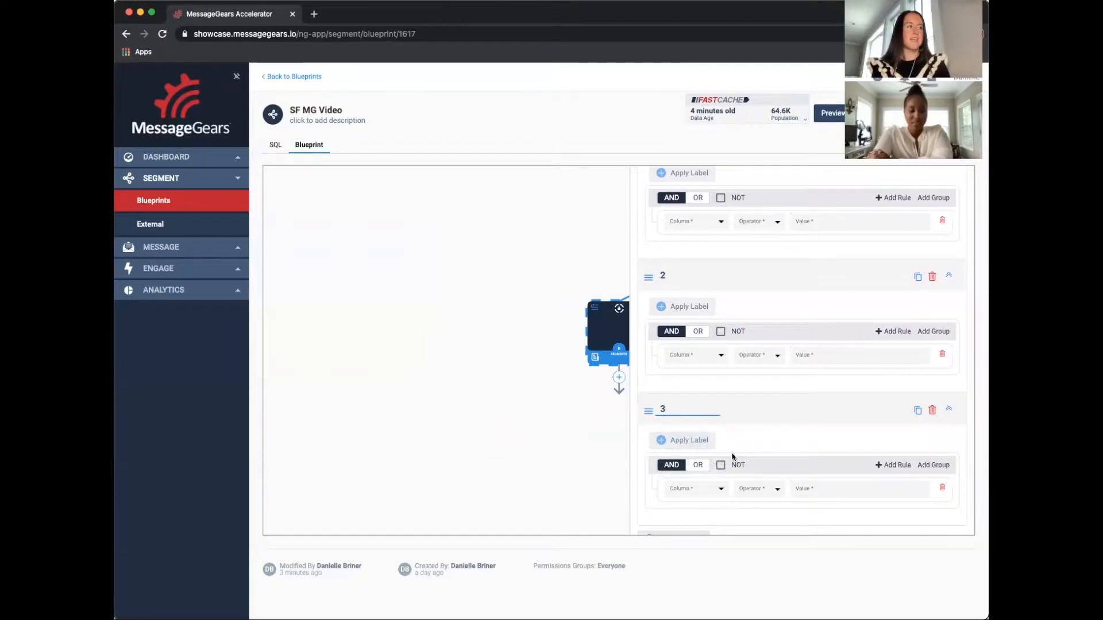
Give segment 1 the rule LikelihoodToPurchase is between 1 and 30
scroll(730, 402, up, 3)
click(720, 303)
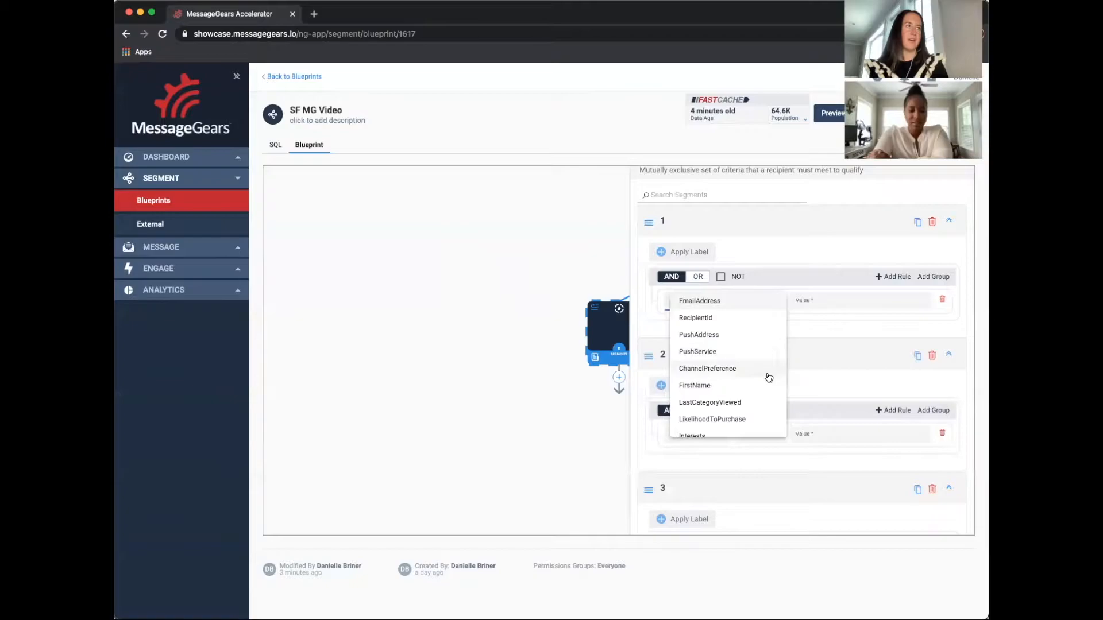
scroll(769, 378, down, 2)
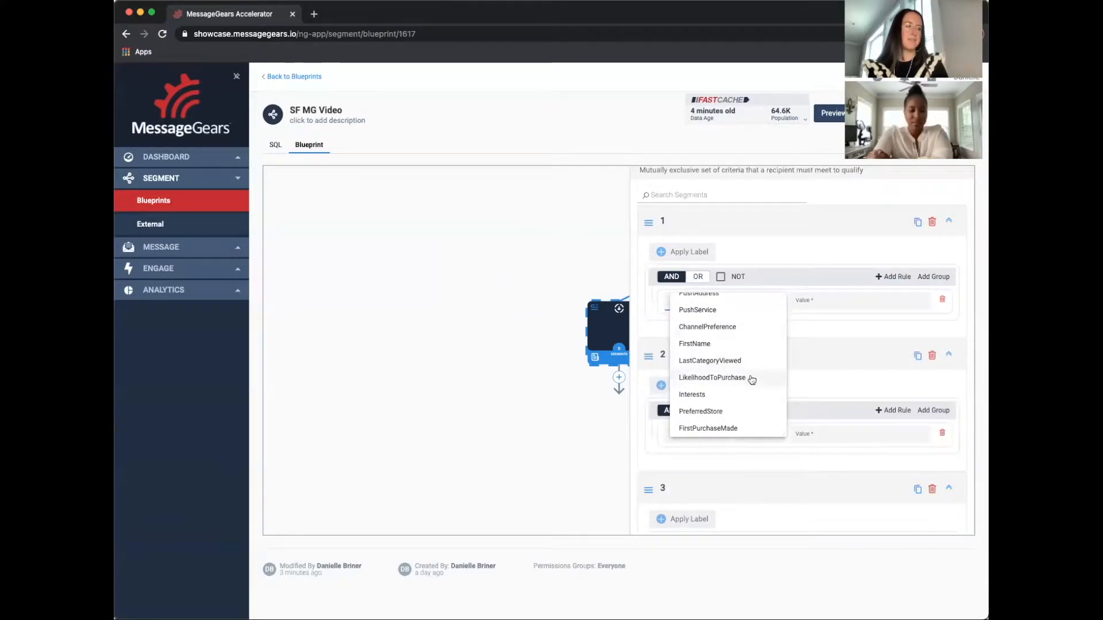
click(751, 377)
click(773, 305)
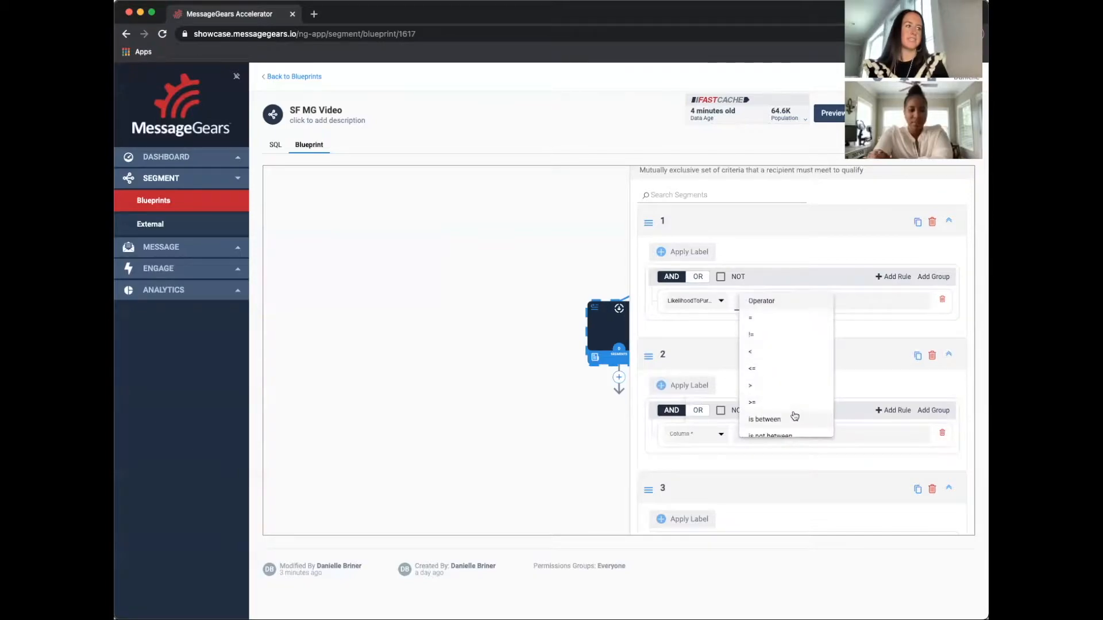
click(792, 420)
click(773, 300)
text(1)
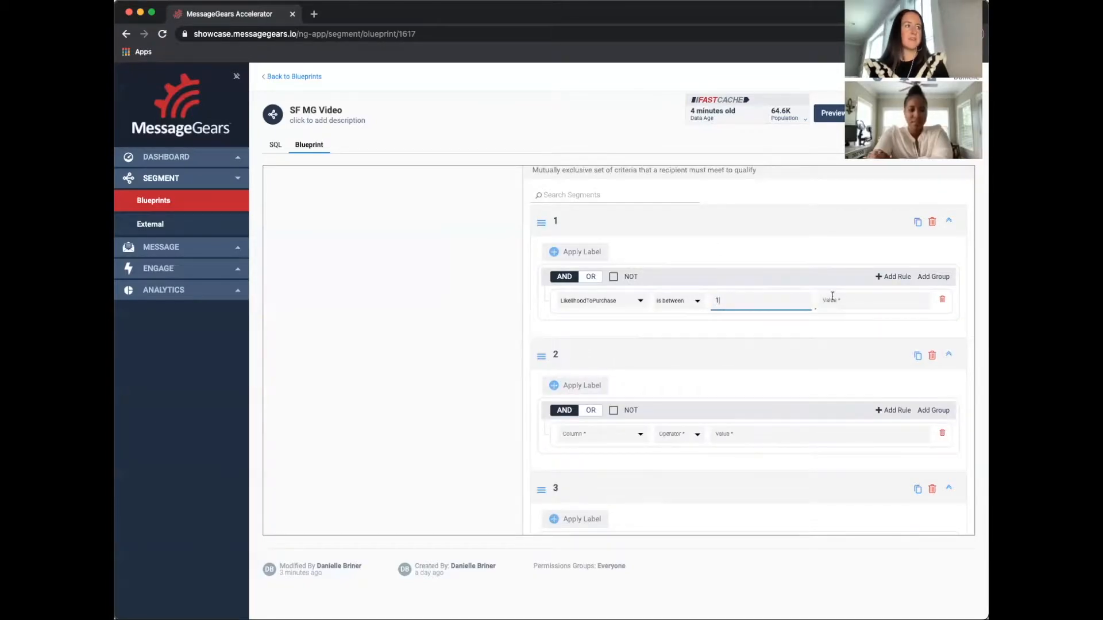
click(835, 301)
text(30)
Give segment 2 the rule LikelihoodToPurchase is between 31 and 60
click(619, 437)
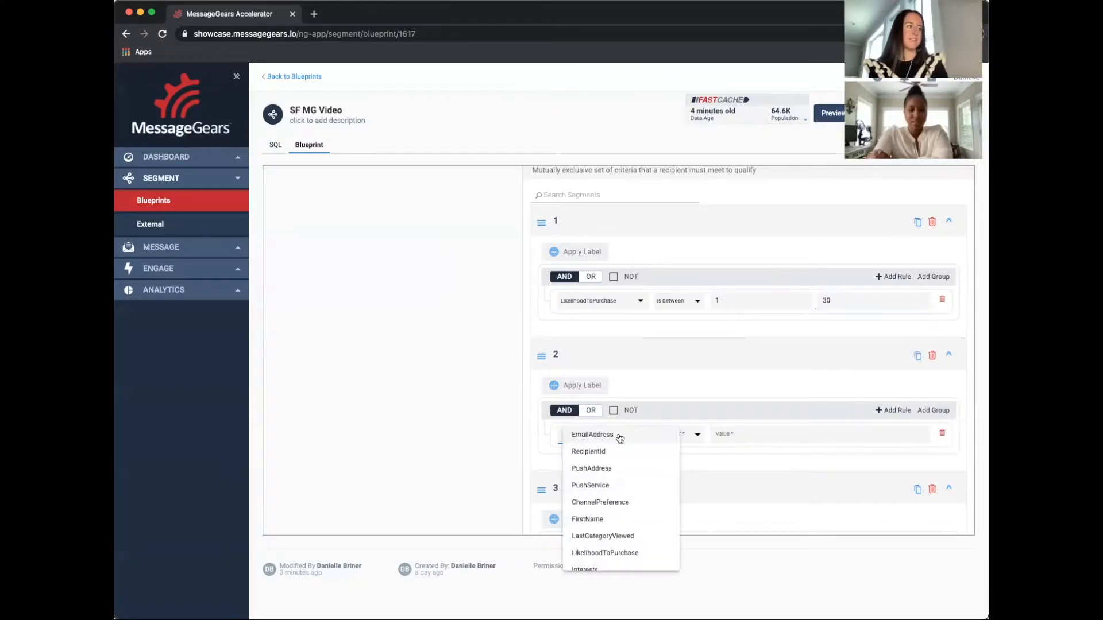
click(635, 552)
click(670, 437)
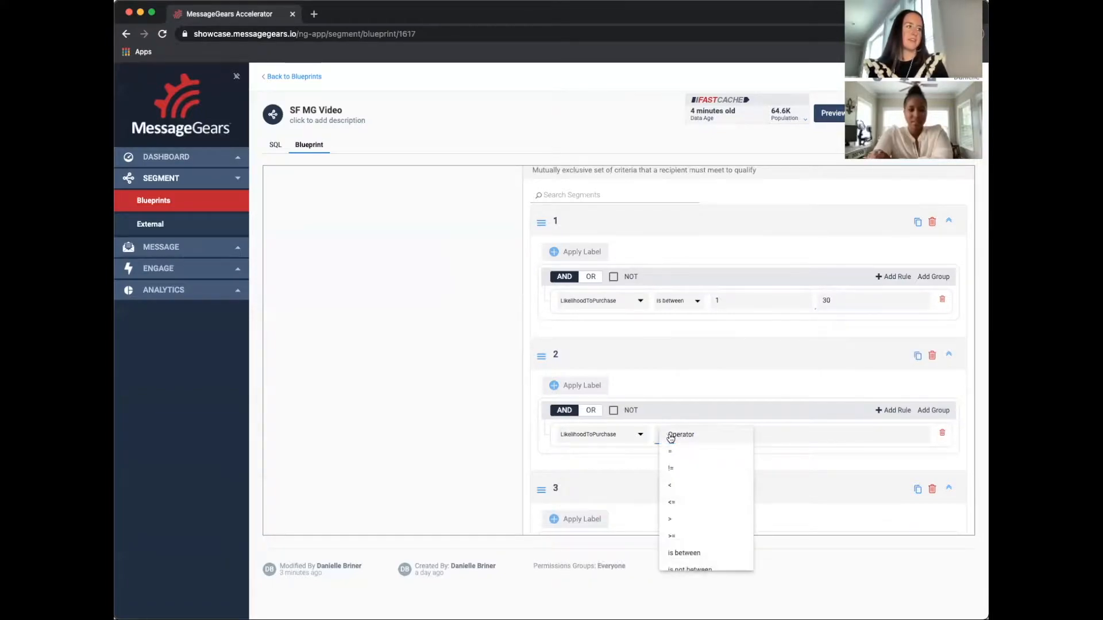
click(706, 552)
click(728, 432)
text(31)
click(839, 434)
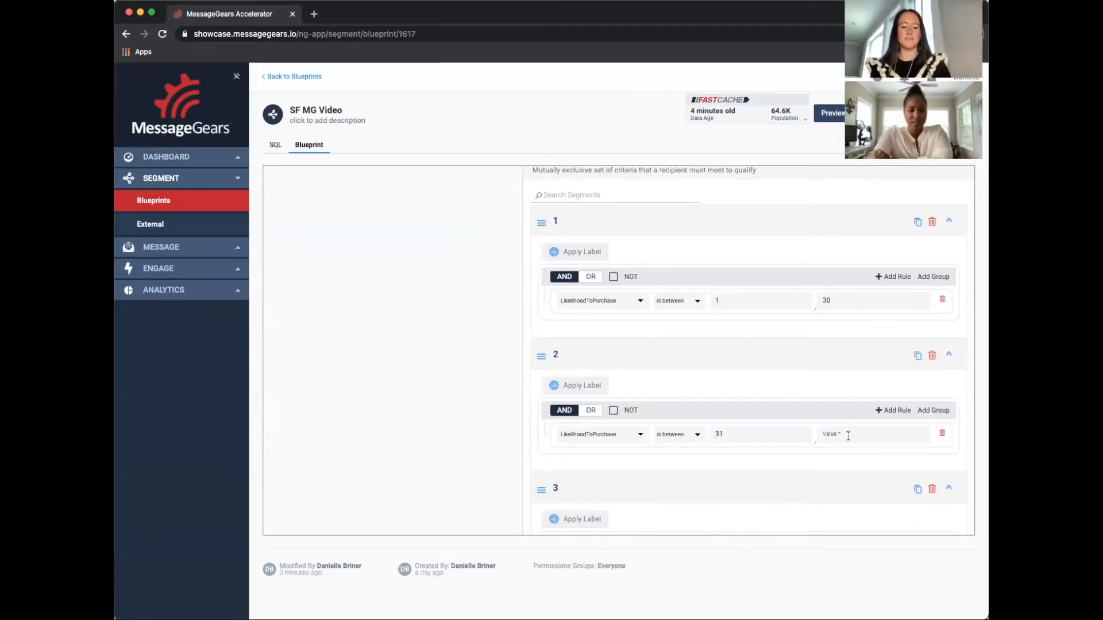
text(60)
Give segment 3 the rule LikelihoodToPurchase is between 61 and 100
scroll(845, 436, down, 3)
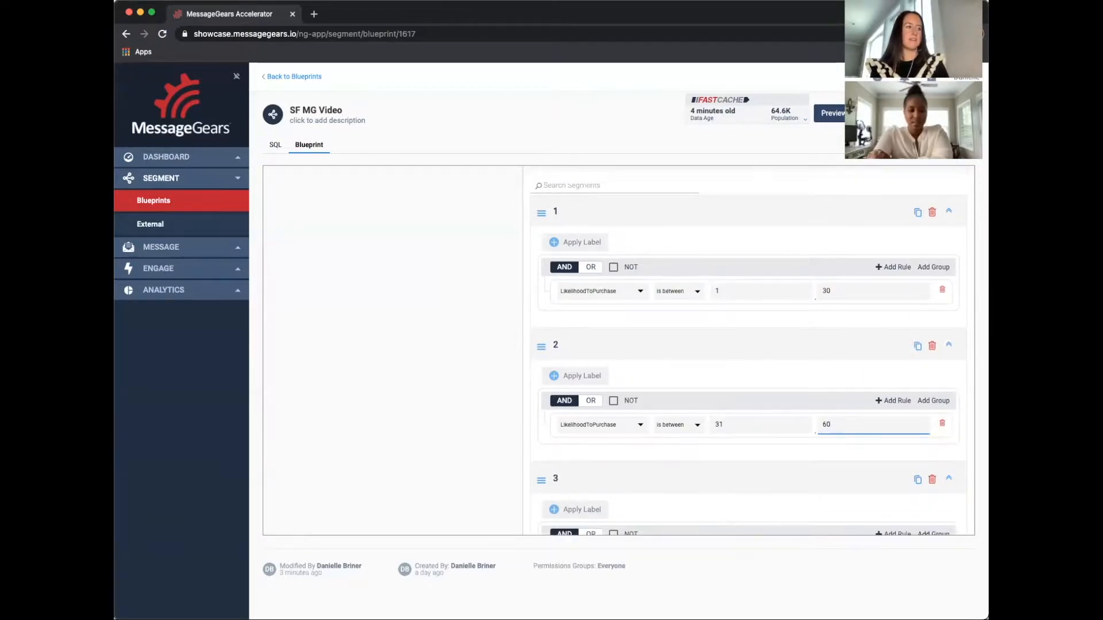
click(623, 464)
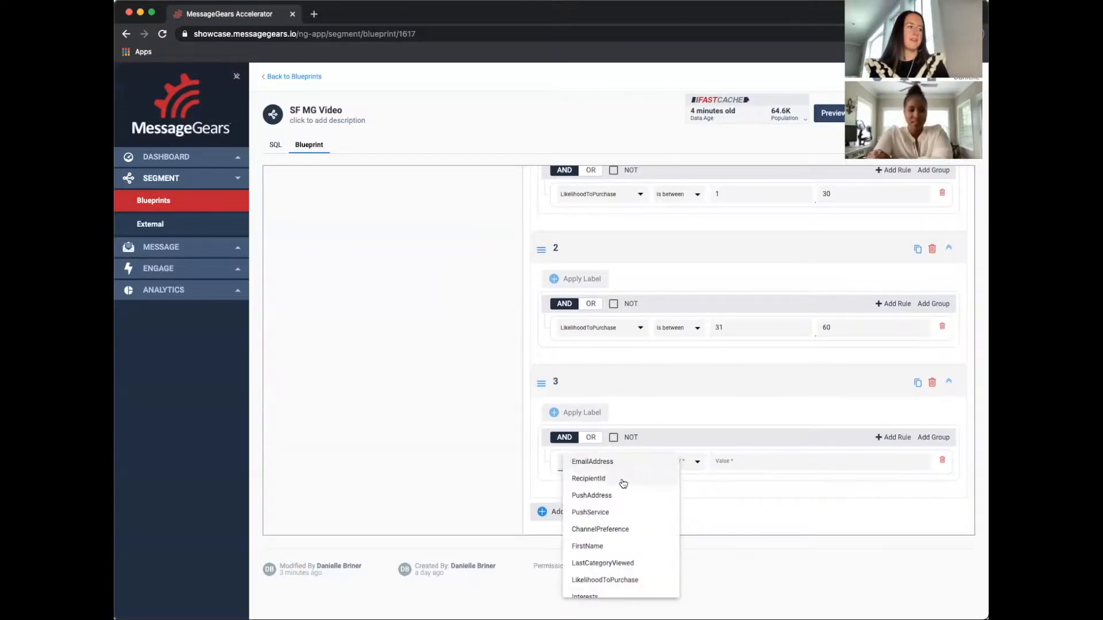
click(640, 581)
click(691, 460)
click(708, 580)
click(729, 470)
text(61)
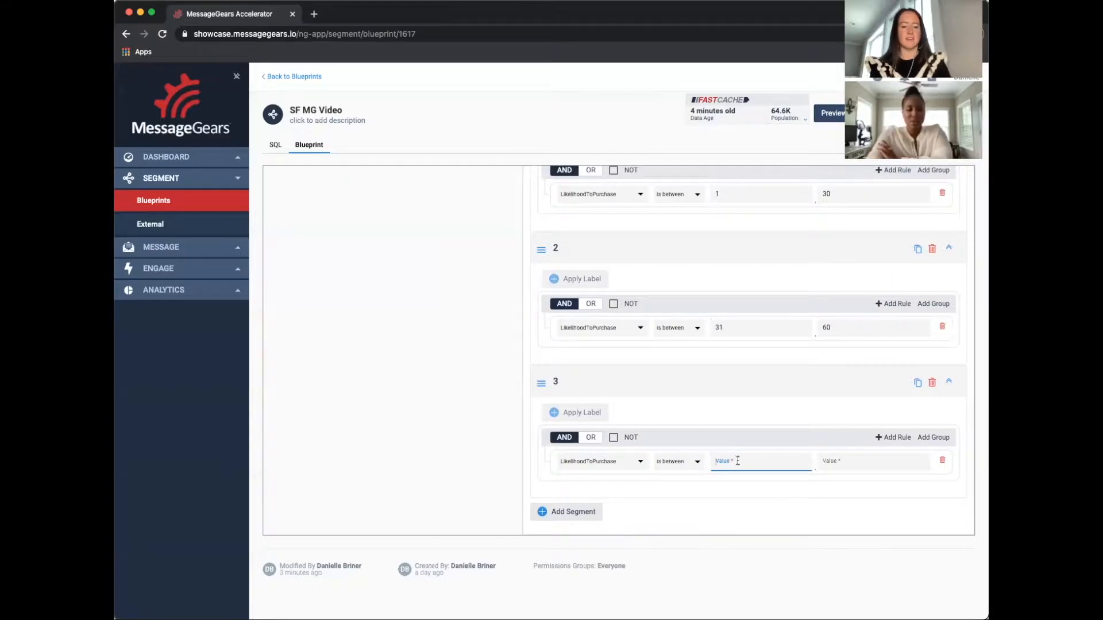
click(882, 465)
text(100)
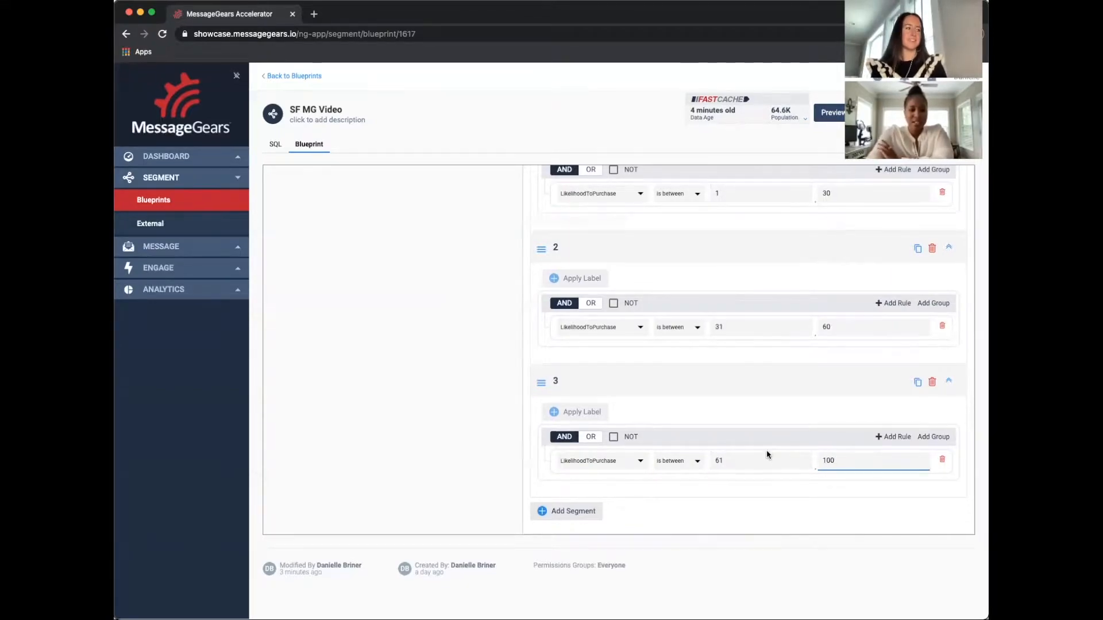
key(Tab)
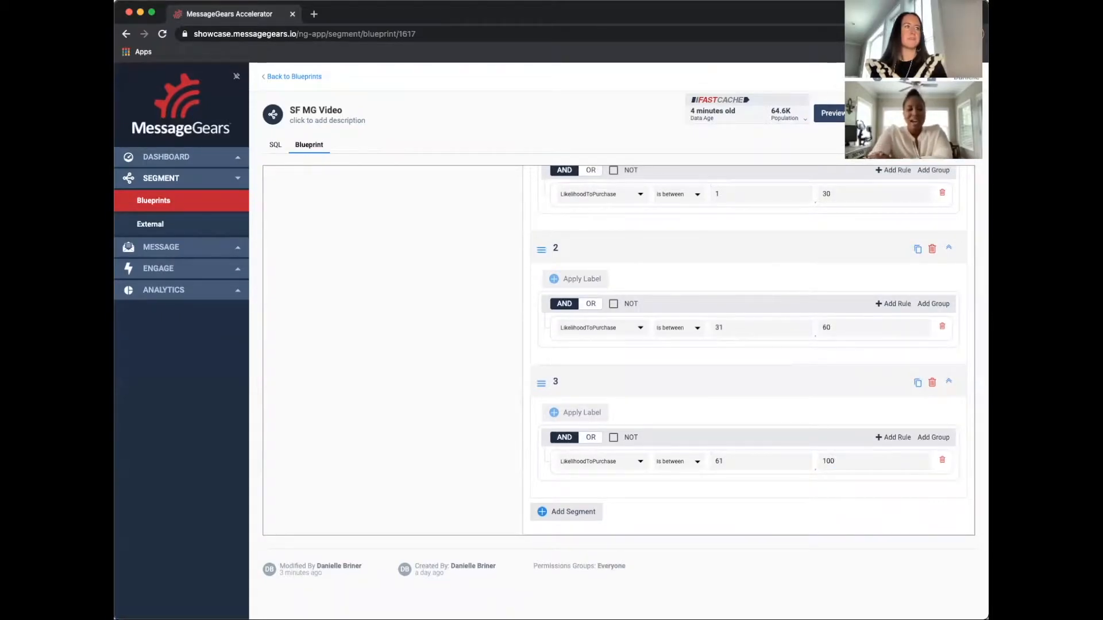
Add the Loyalty Status target to the blueprint, reopen it to review its segments, and save it again
scroll(866, 190, up, 3)
click(913, 185)
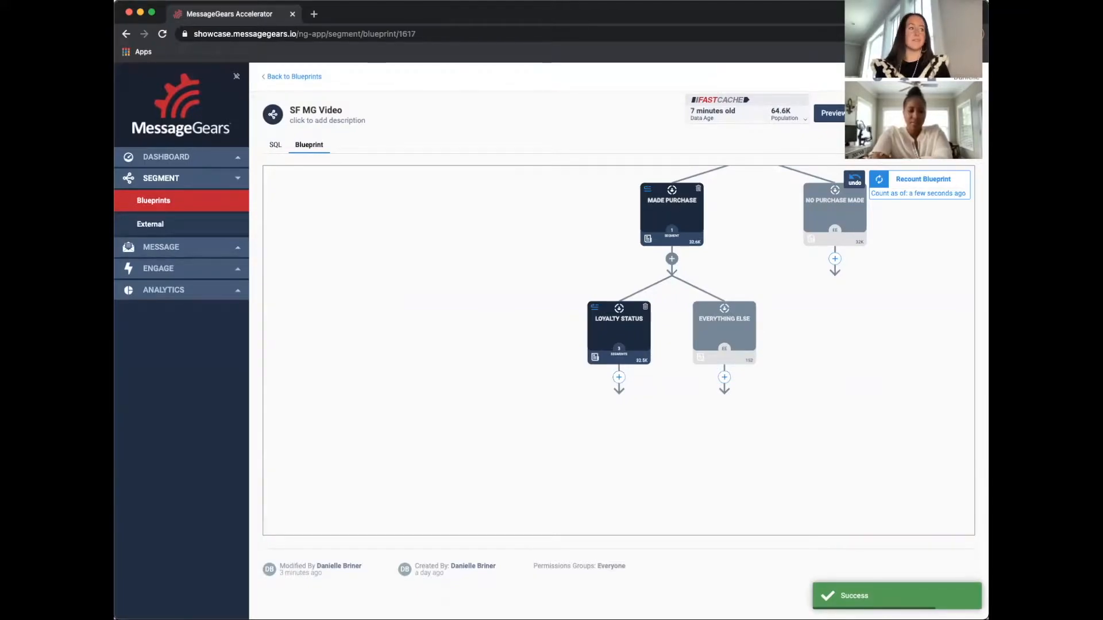
click(639, 344)
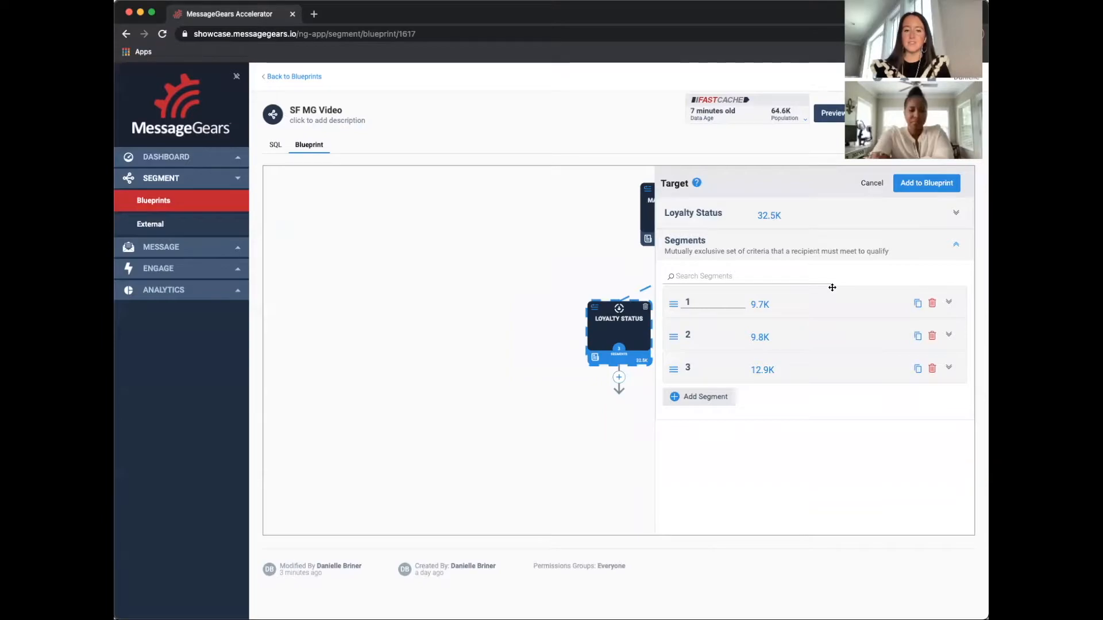
drag(597, 274, 417, 366)
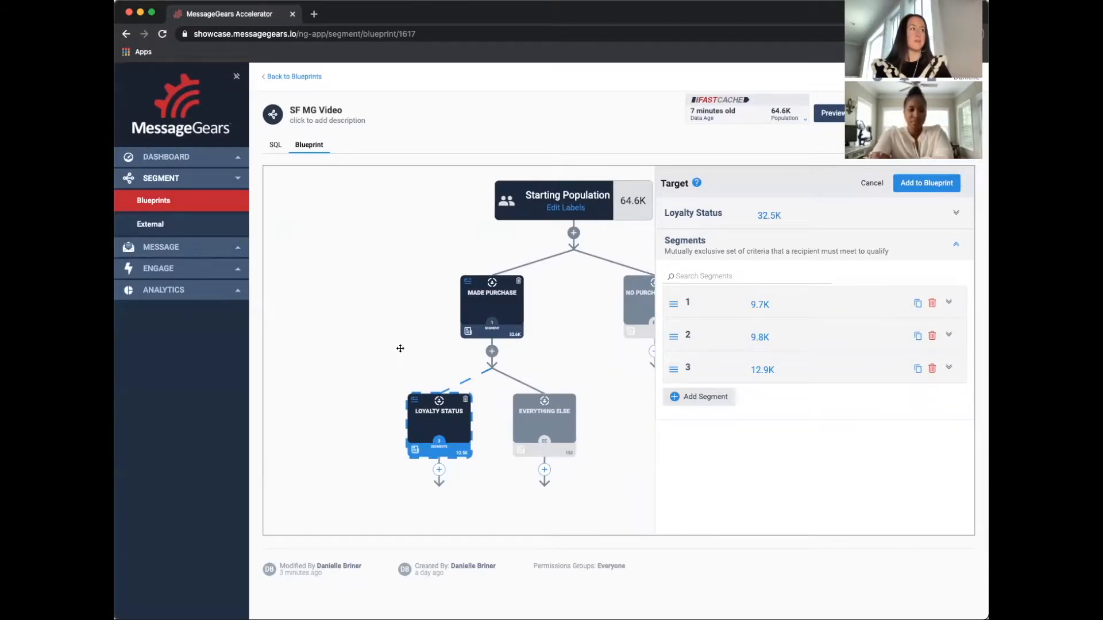
click(905, 181)
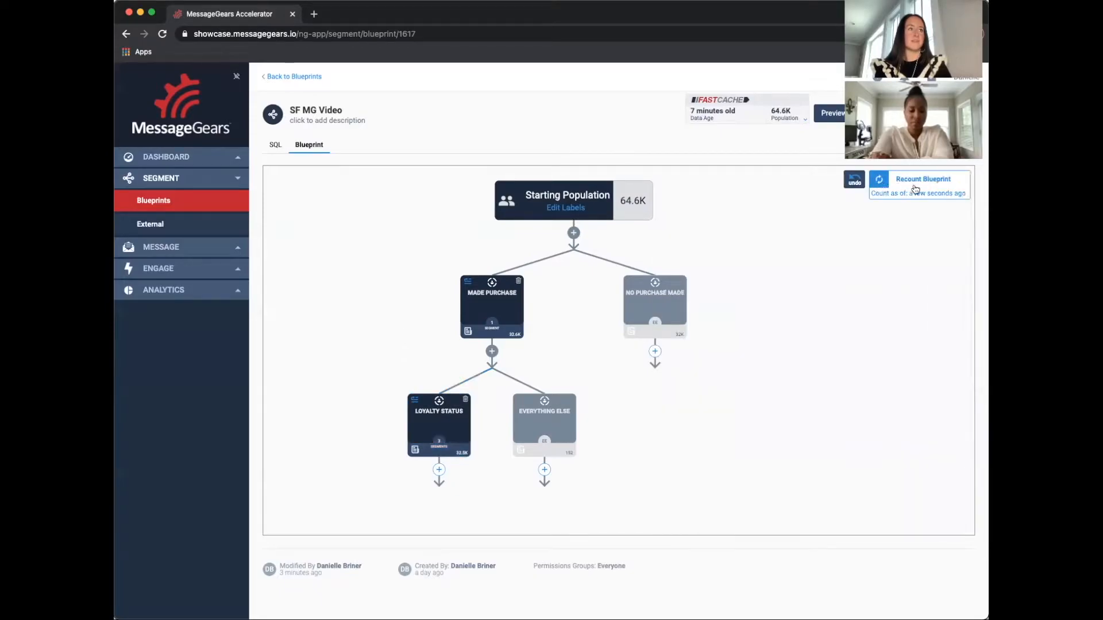
Add a Split step below Loyalty Status and give it three split branches
scroll(372, 384, down, 1)
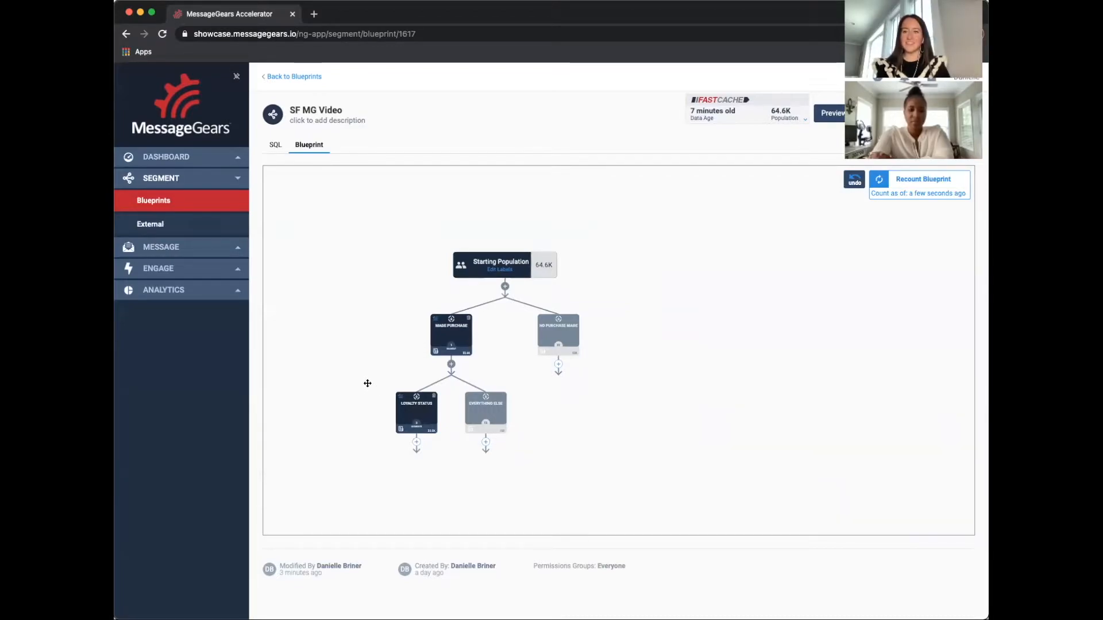
drag(371, 366, 407, 287)
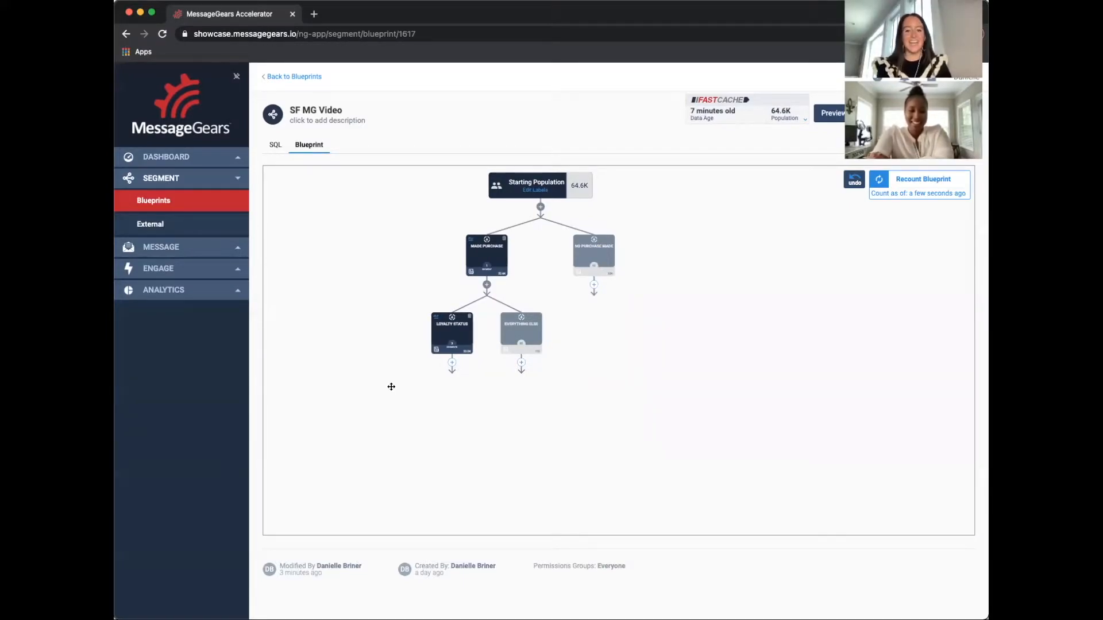
scroll(411, 347, up, 5)
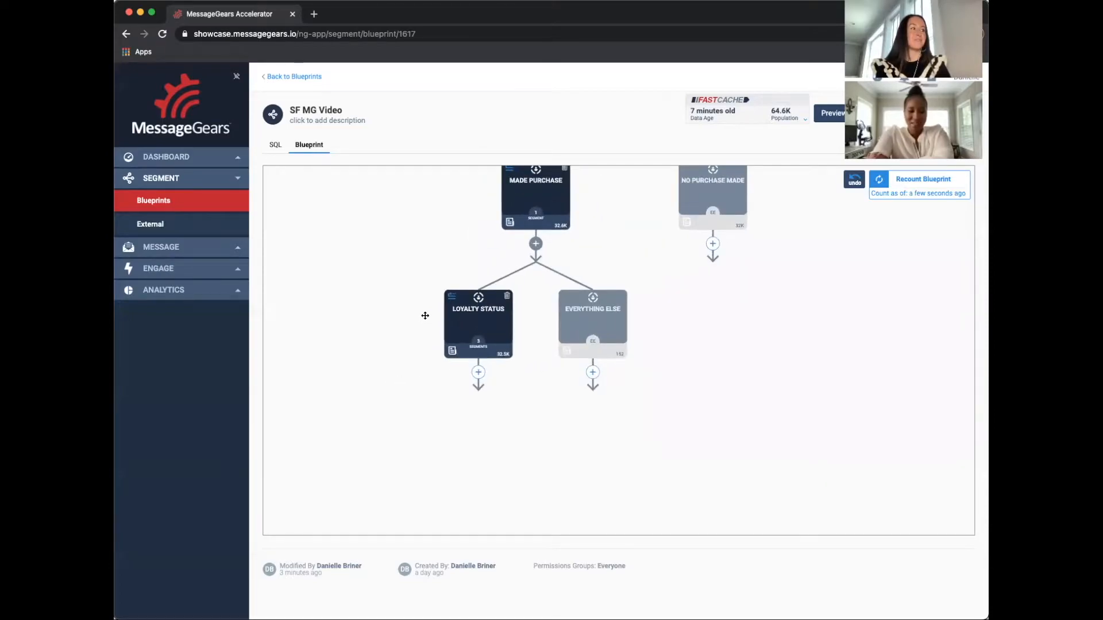
mouse_move(366, 407)
mouse_down()
mouse_move(373, 425)
mouse_move(372, 406)
mouse_up()
mouse_move(427, 463)
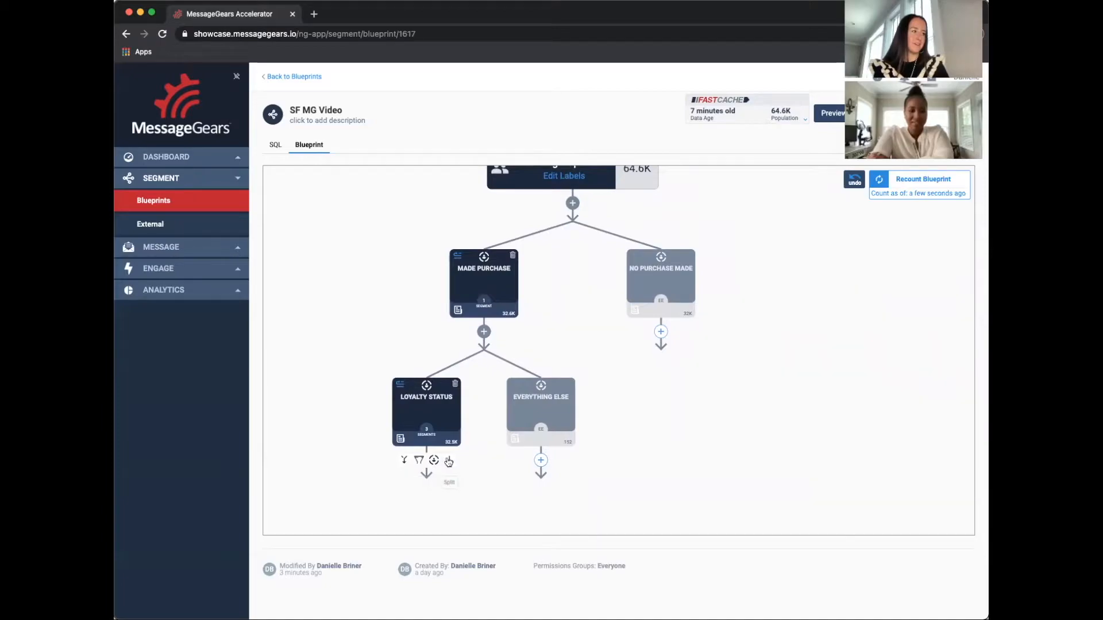
click(448, 461)
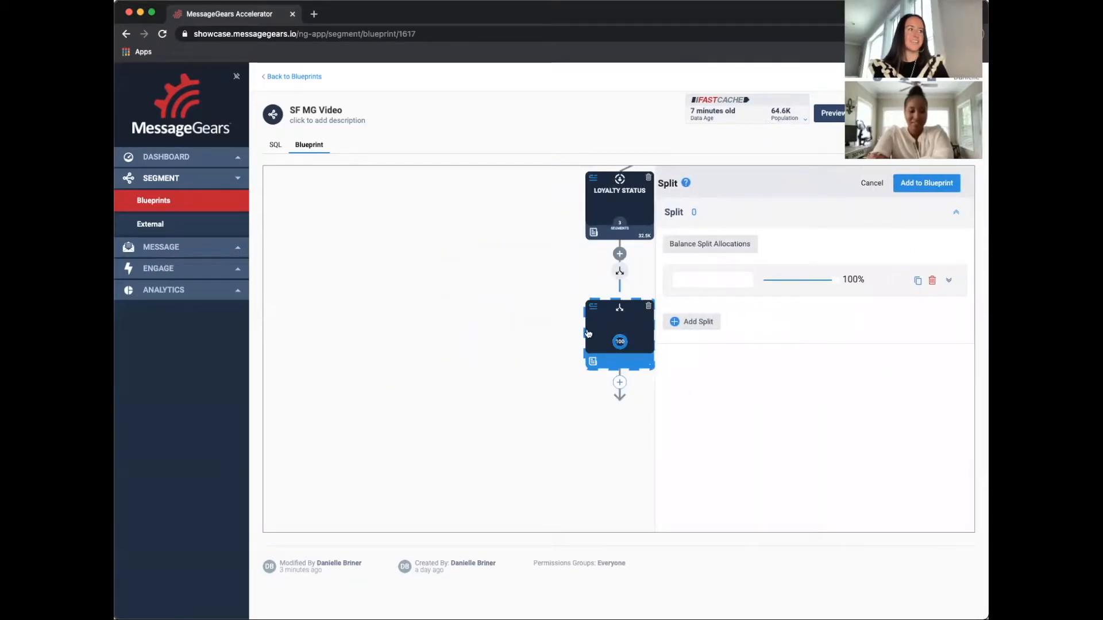
click(700, 322)
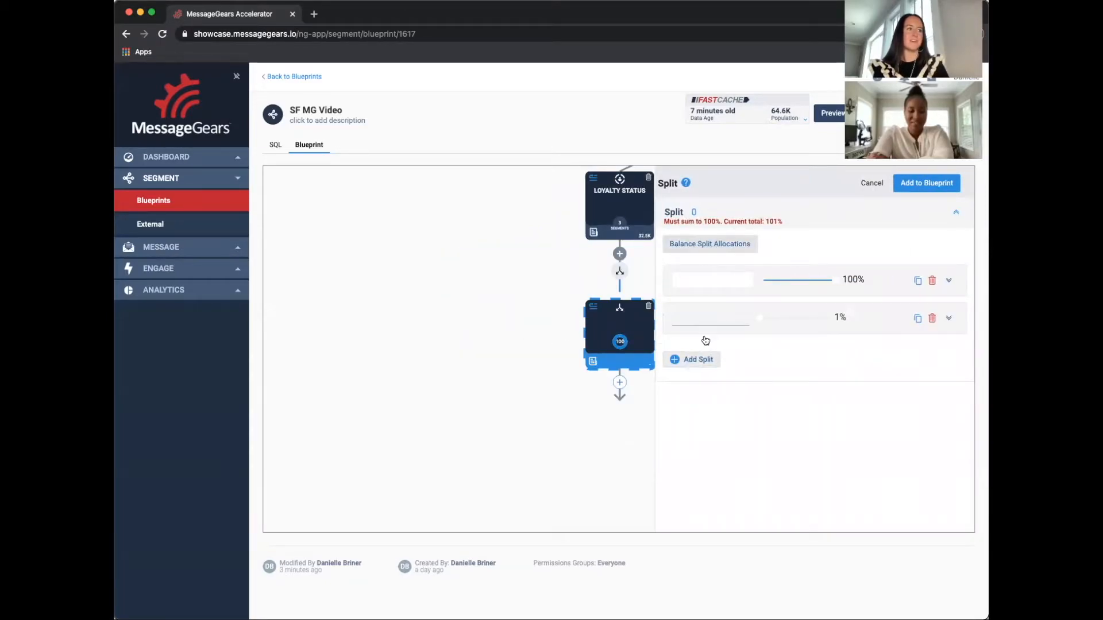
click(709, 366)
Name the three splits Facebook, Twitter and Instagram
click(723, 276)
text(Facebook)
click(726, 316)
text(Twitter)
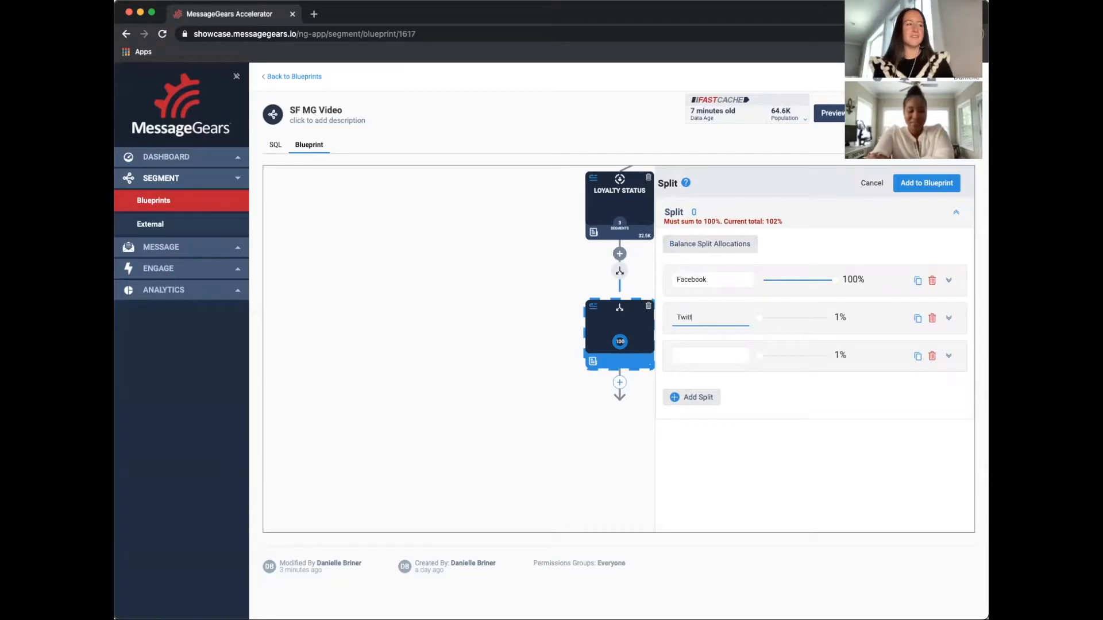
click(733, 354)
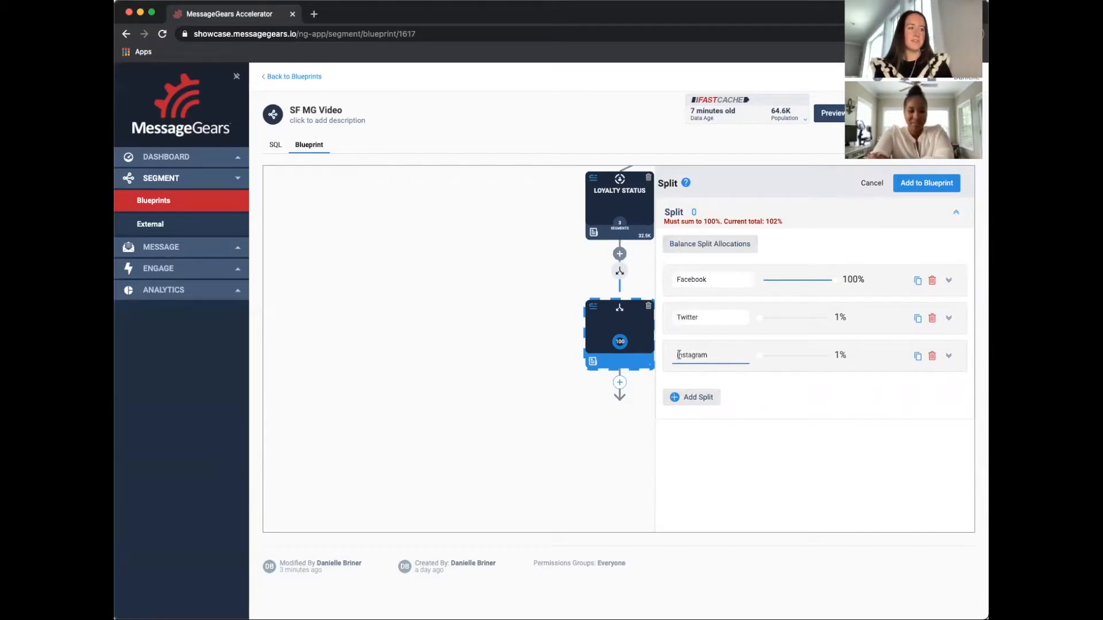
Balance the split allocations and add the split to the blueprint
click(725, 245)
drag(564, 280, 435, 308)
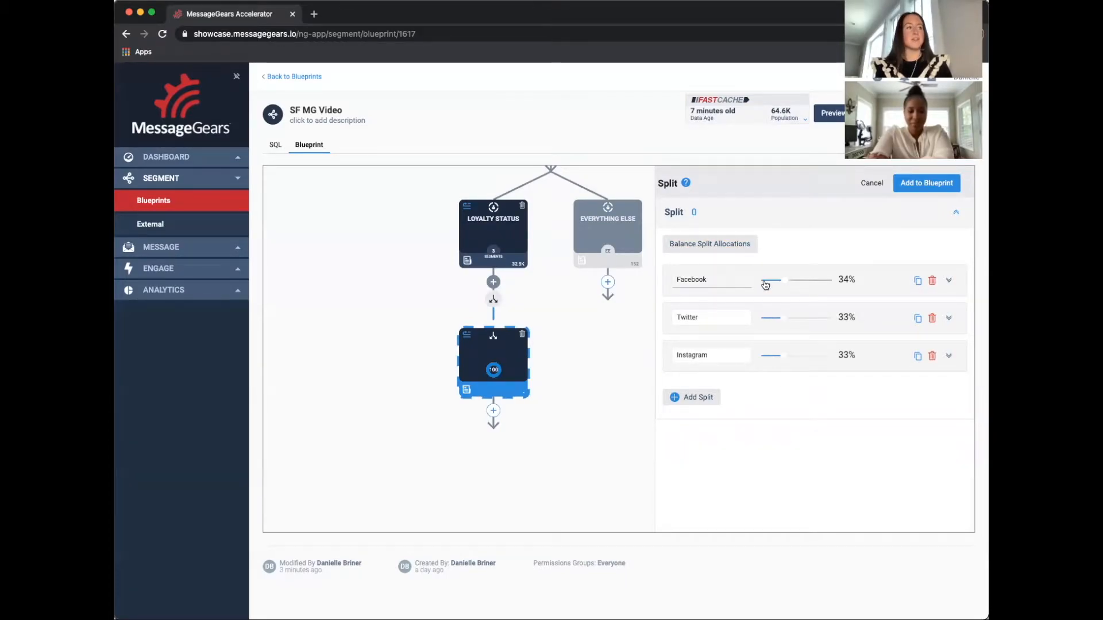
mouse_move(784, 282)
mouse_down()
mouse_move(796, 280)
mouse_move(784, 281)
mouse_up()
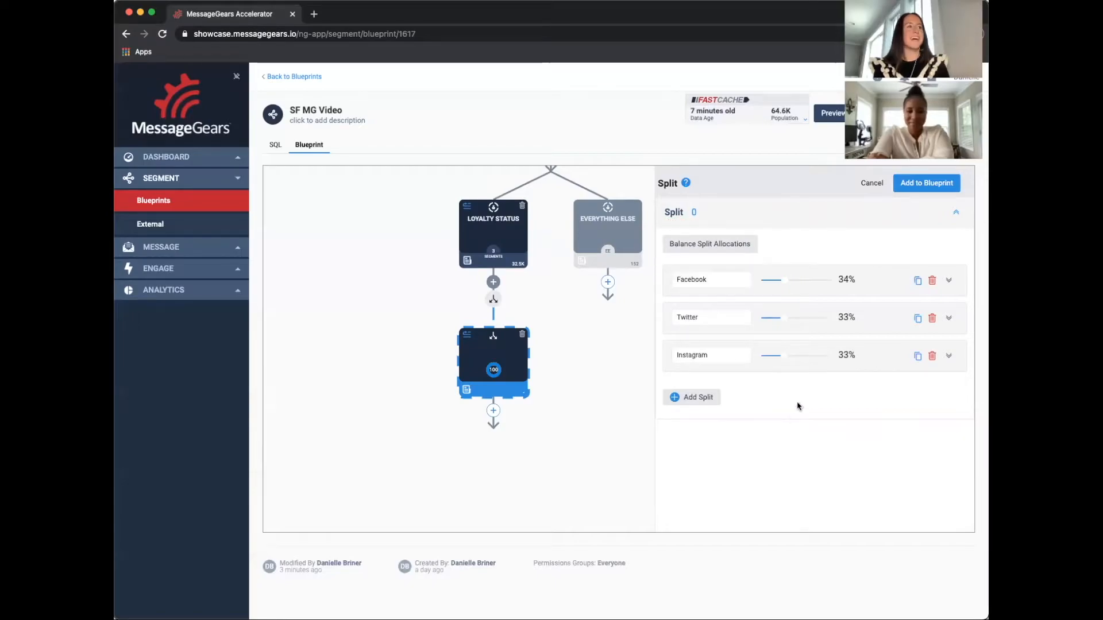
click(913, 185)
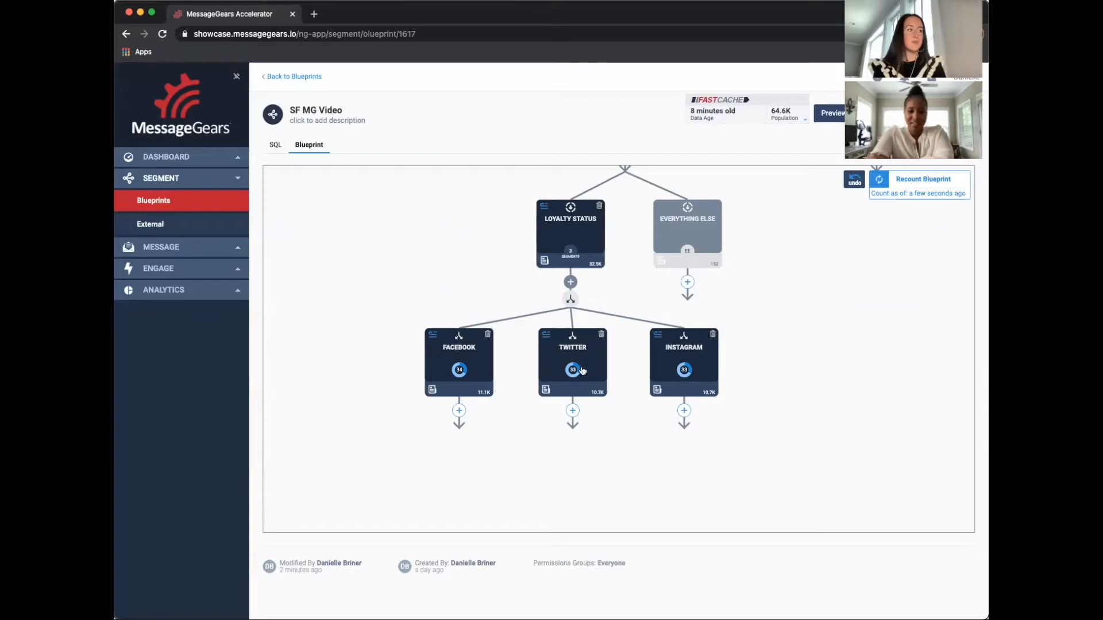
Try deleting the Twitter split and rebalancing the remaining two, then undo the change
click(602, 336)
click(793, 179)
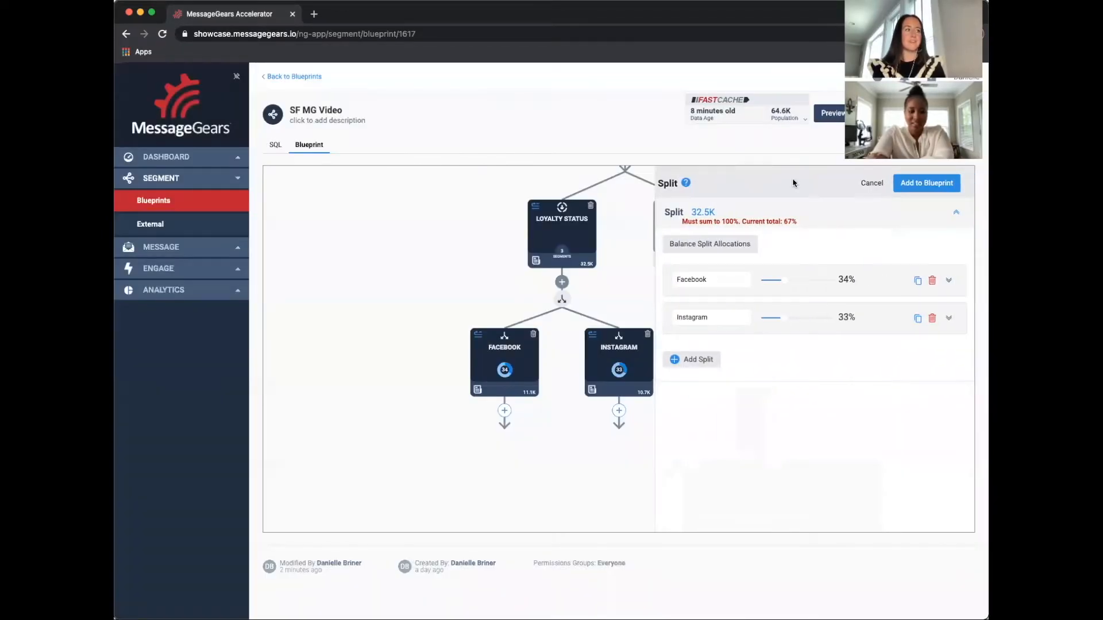
click(727, 245)
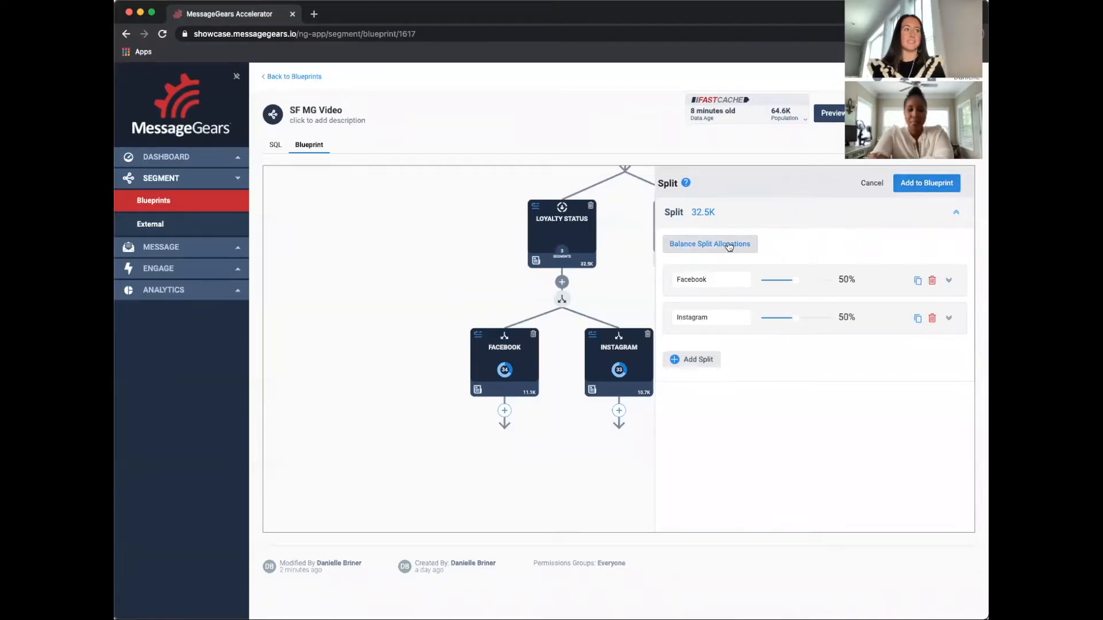
click(914, 187)
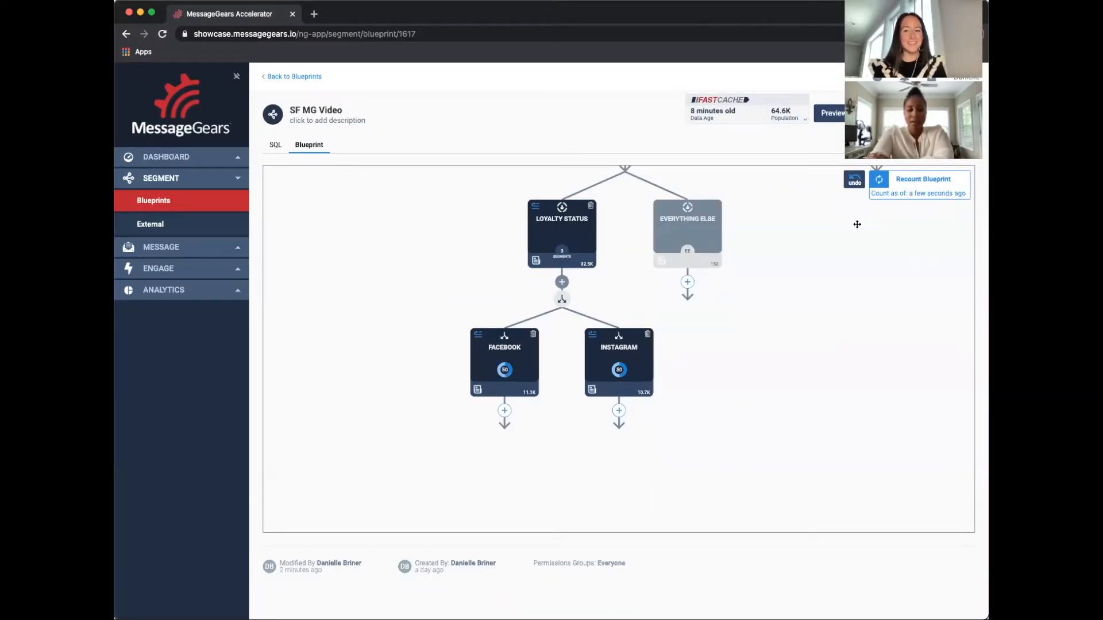
click(855, 179)
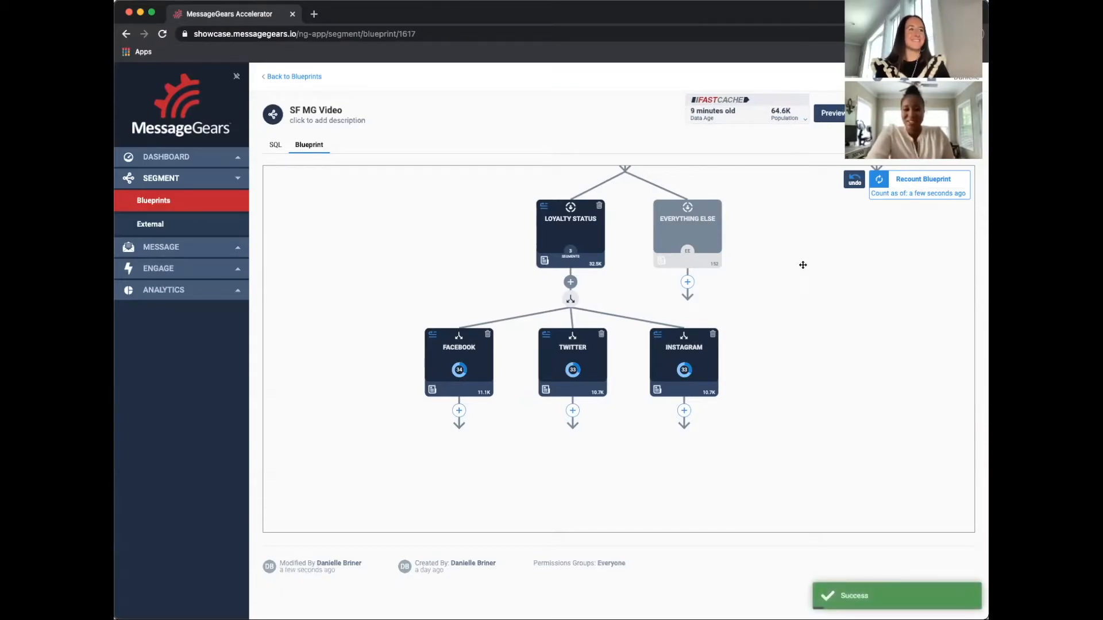
Try moving the Loyalty Status branch under No Purchase Made, then undo the move
scroll(796, 270, down, 3)
drag(800, 266, 674, 383)
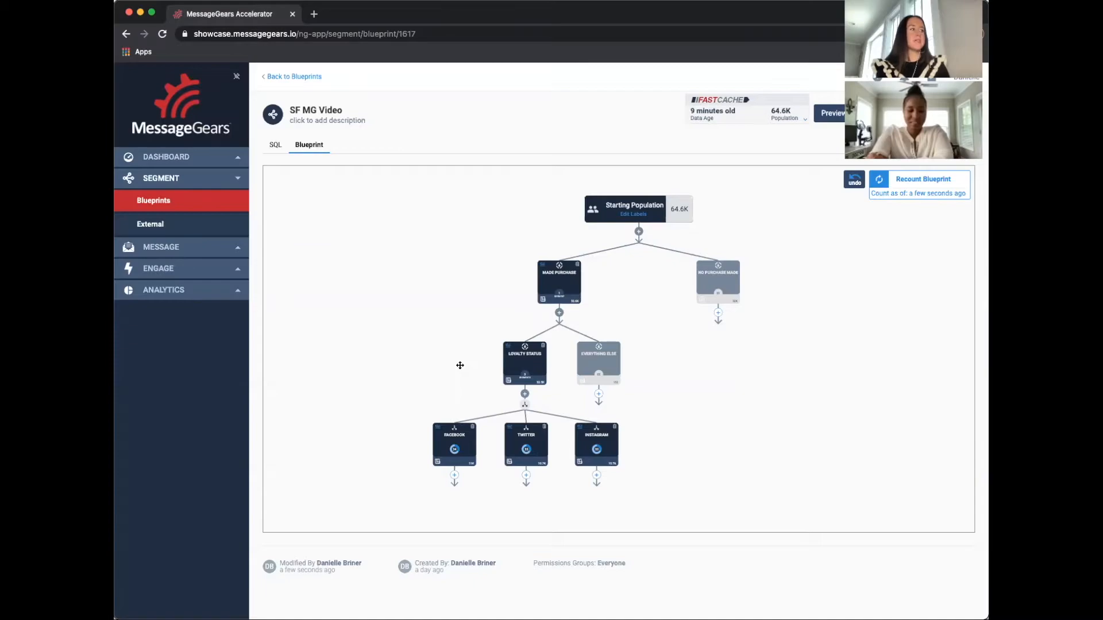
drag(460, 366, 416, 362)
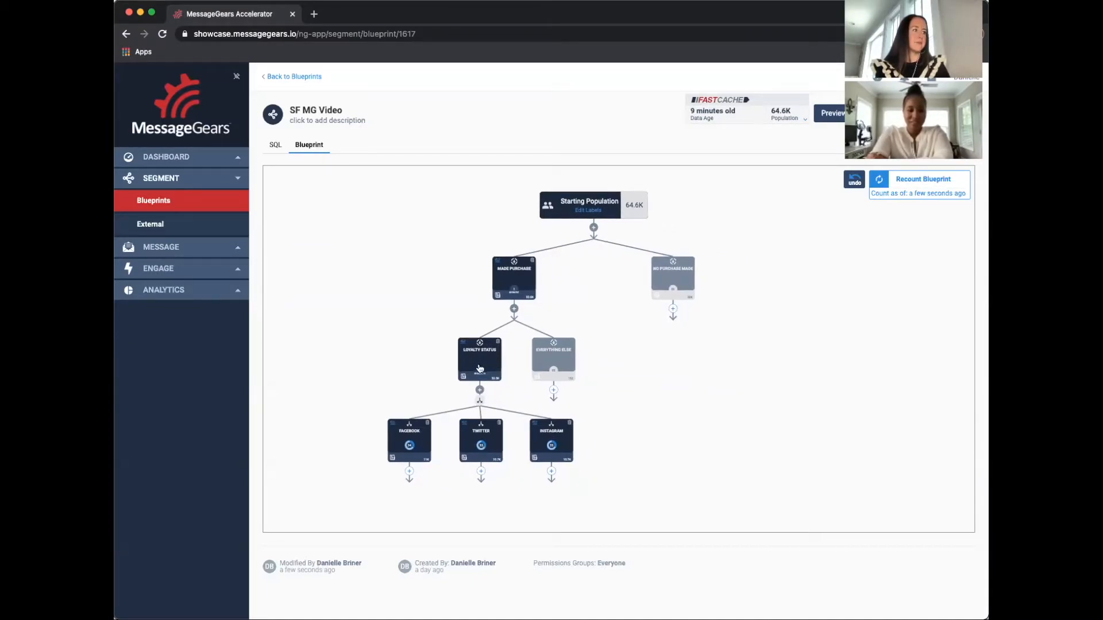
scroll(464, 346, up, 3)
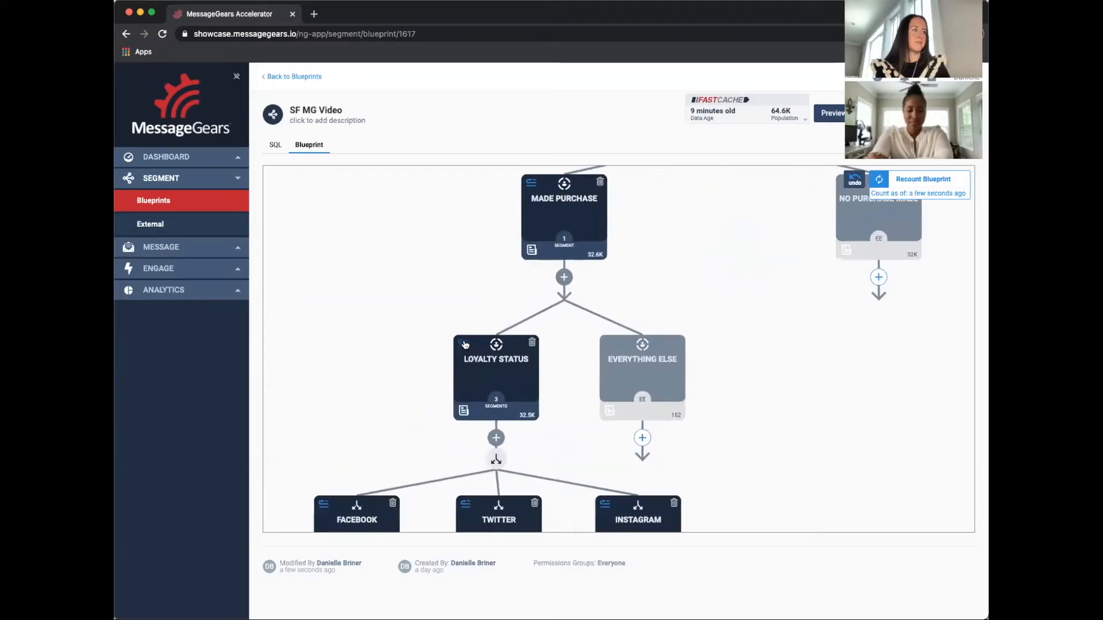
click(457, 326)
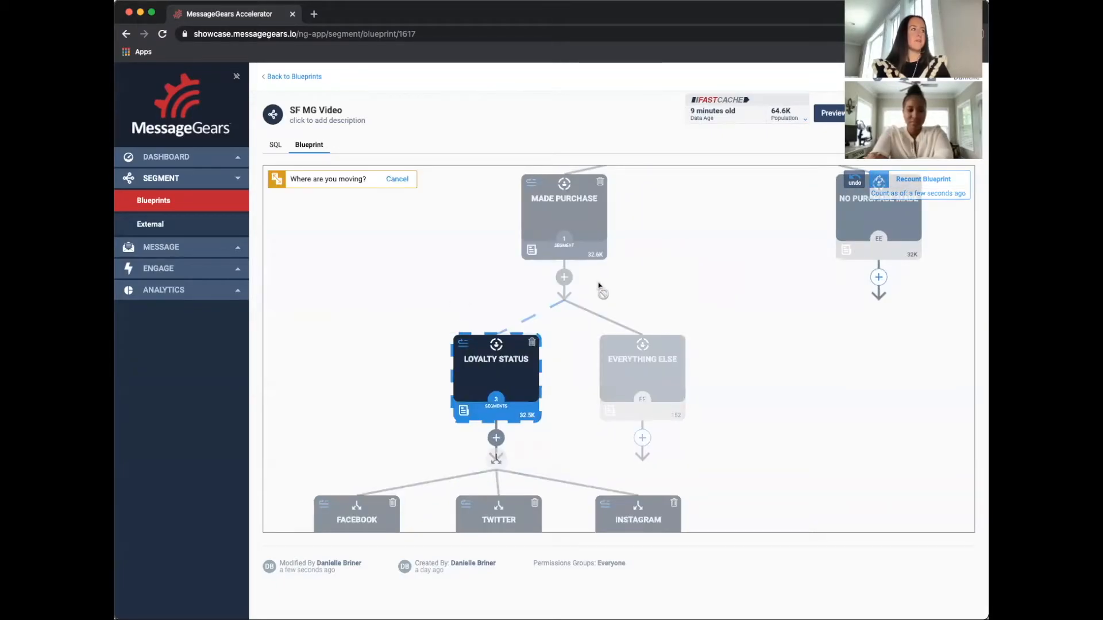
click(851, 226)
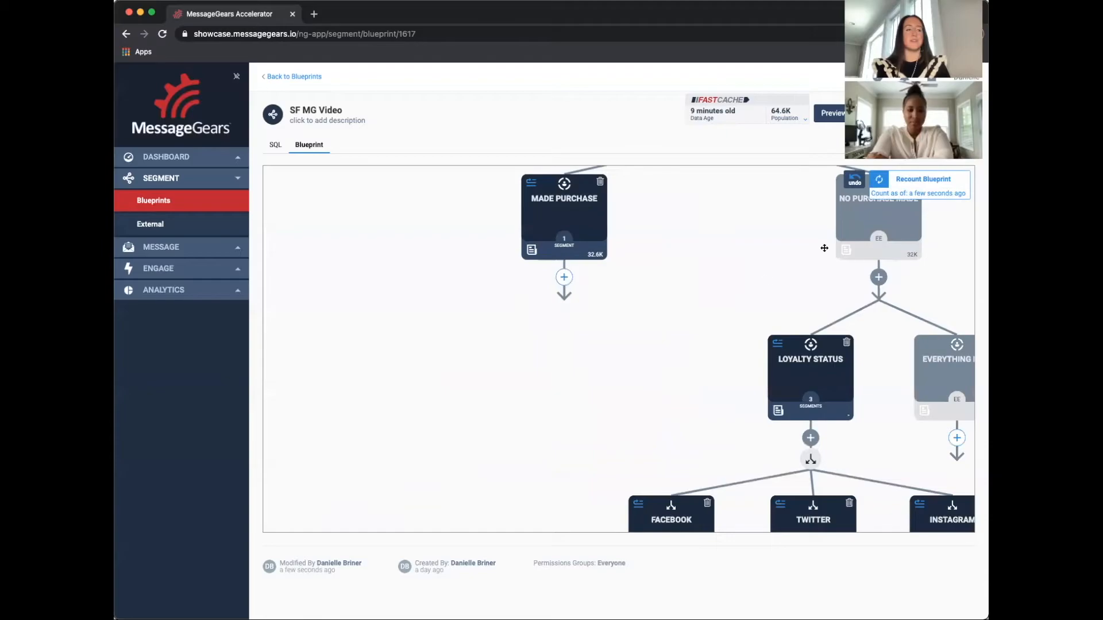
scroll(729, 290, down, 2)
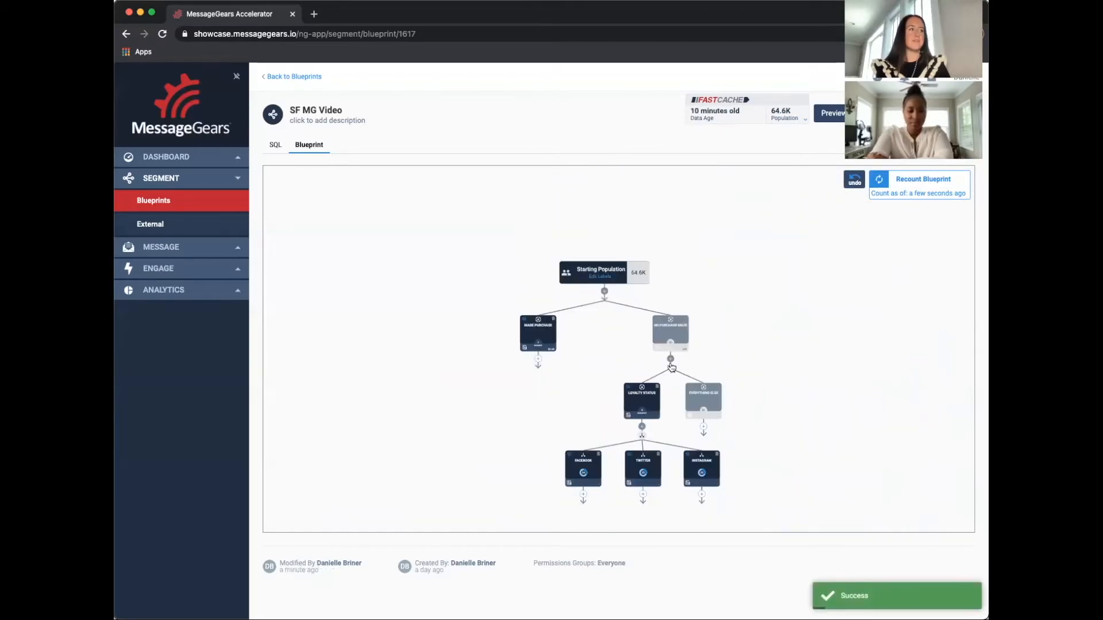
click(853, 179)
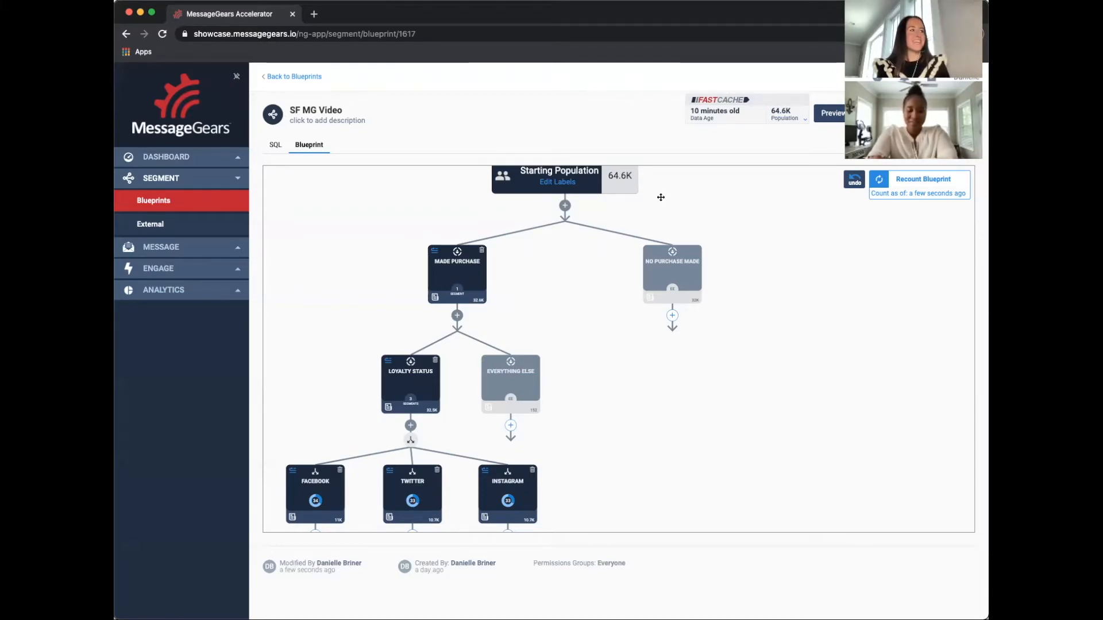
Add a blueprint label named Offer to the Starting Population
drag(636, 235, 623, 315)
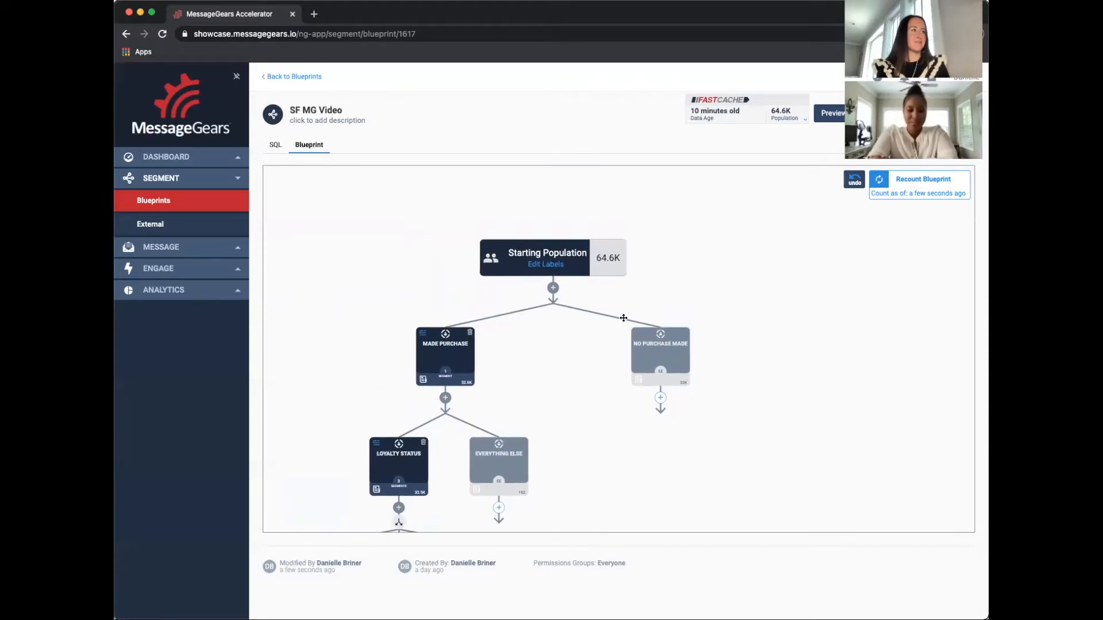
click(546, 264)
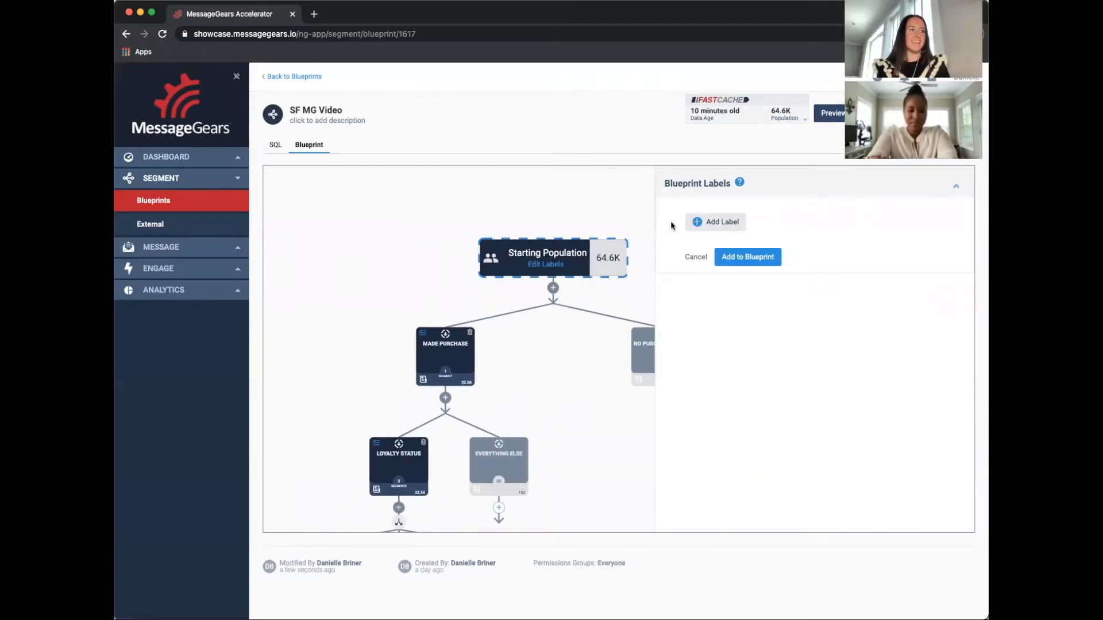
click(717, 221)
text(o)
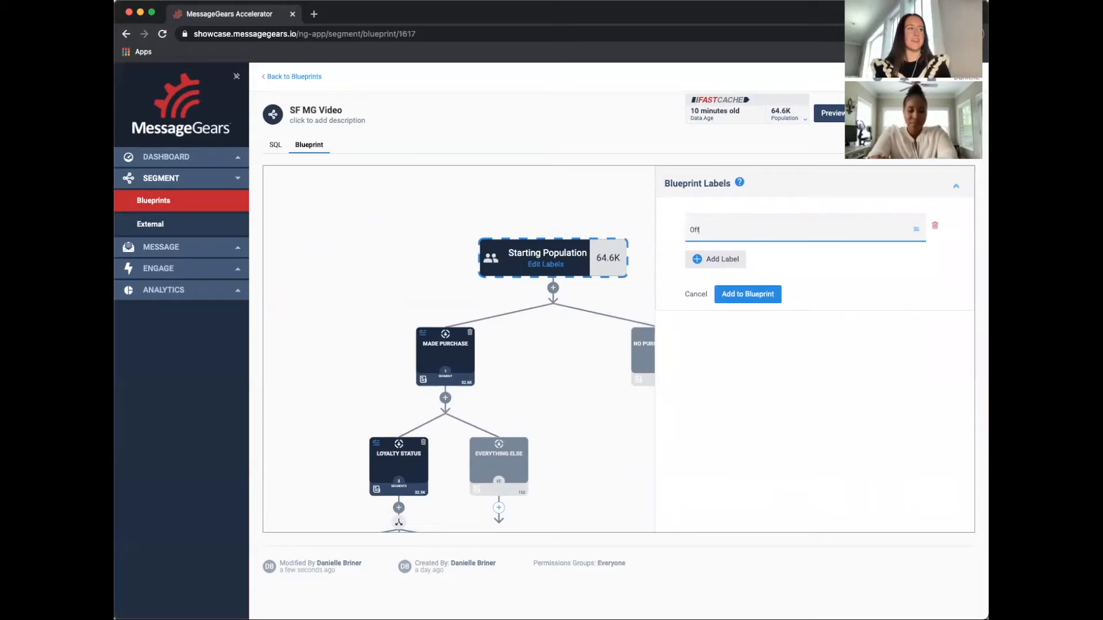
text(ffer)
click(747, 293)
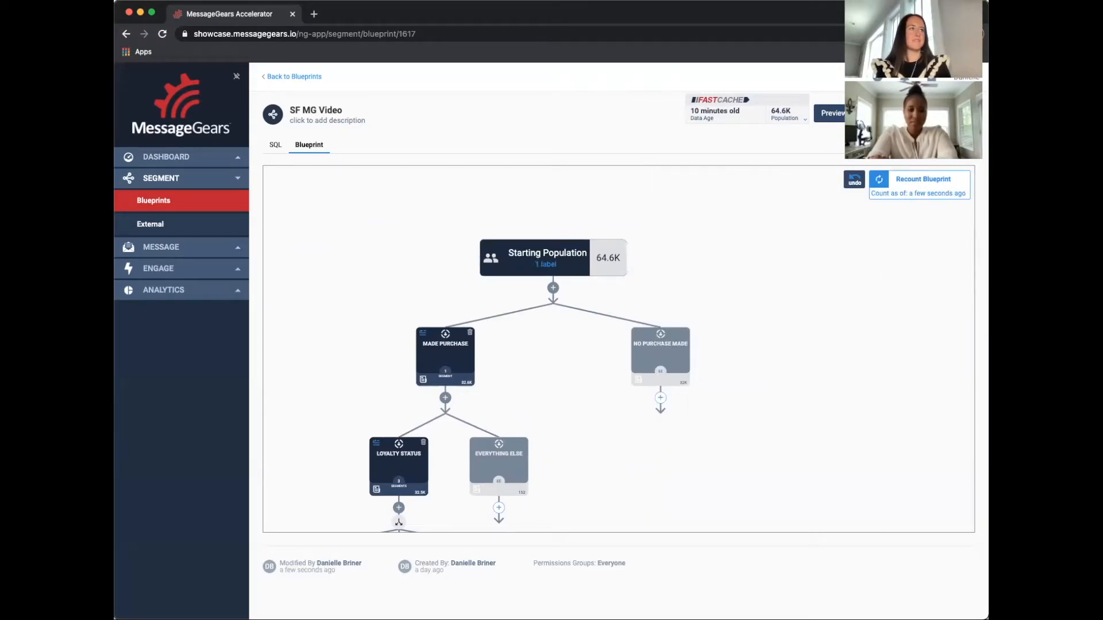
Apply the Offer label to the Loyalty Status step in Append mode and add it to the blueprint
drag(542, 374, 628, 239)
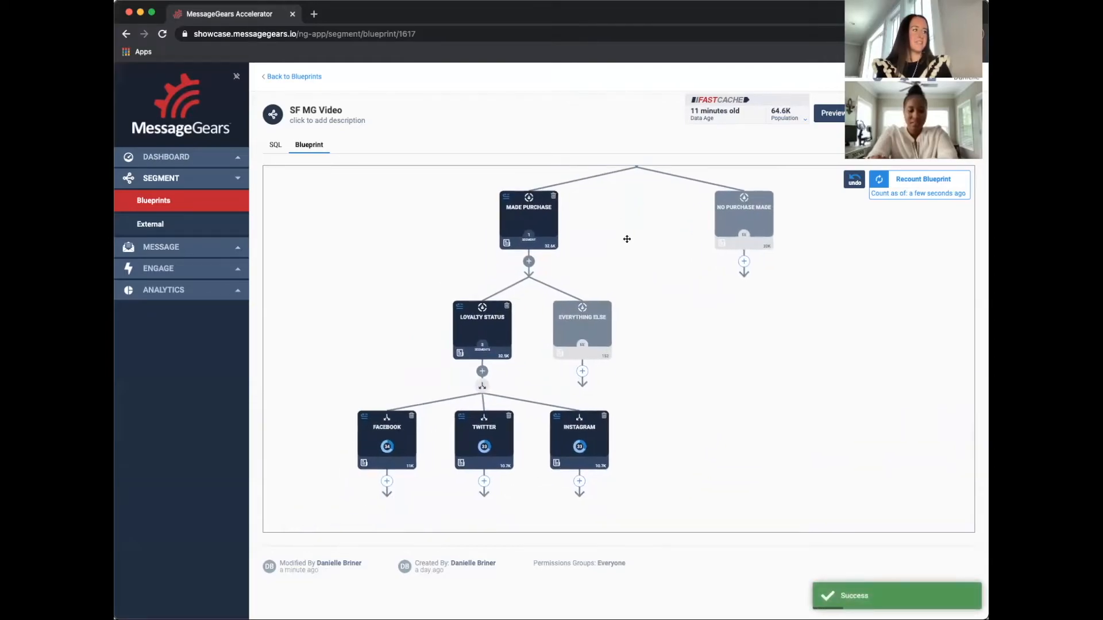
click(501, 331)
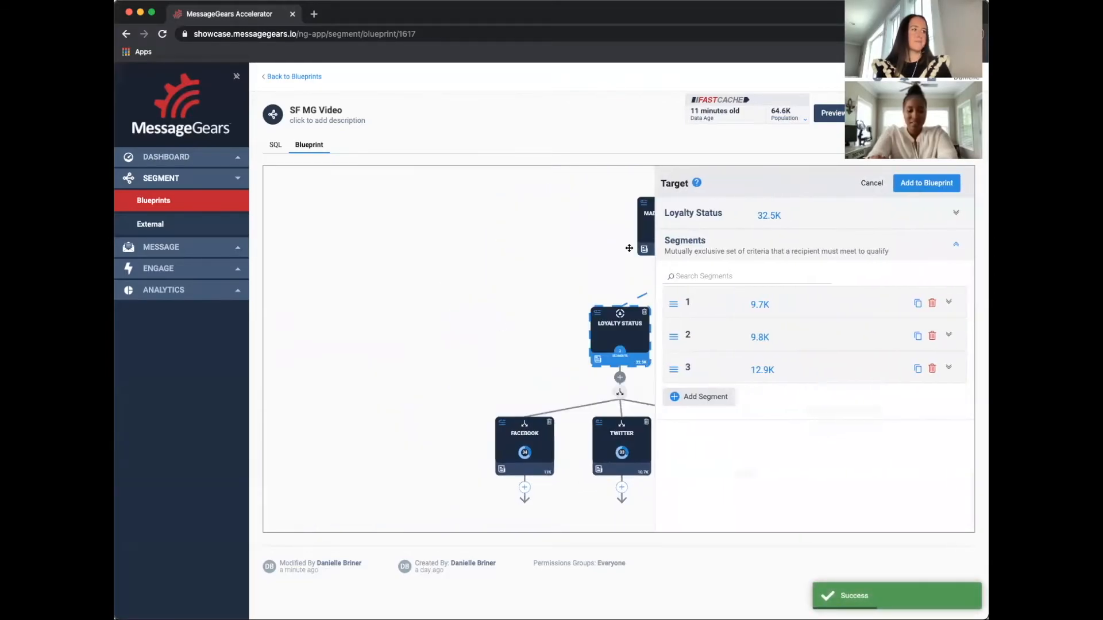
click(817, 212)
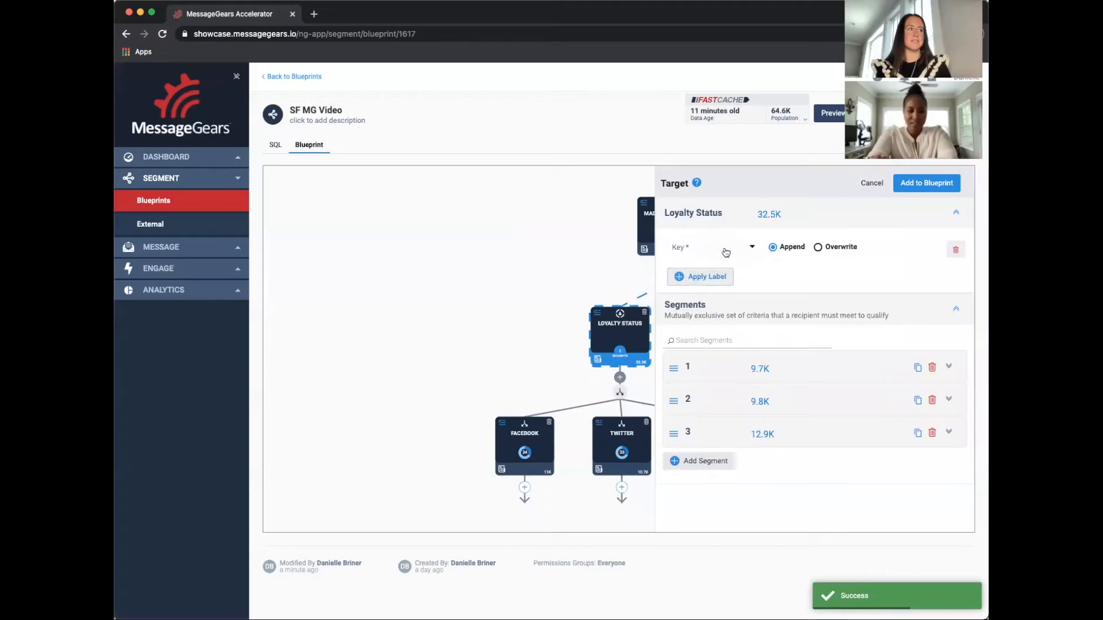
click(726, 252)
click(724, 258)
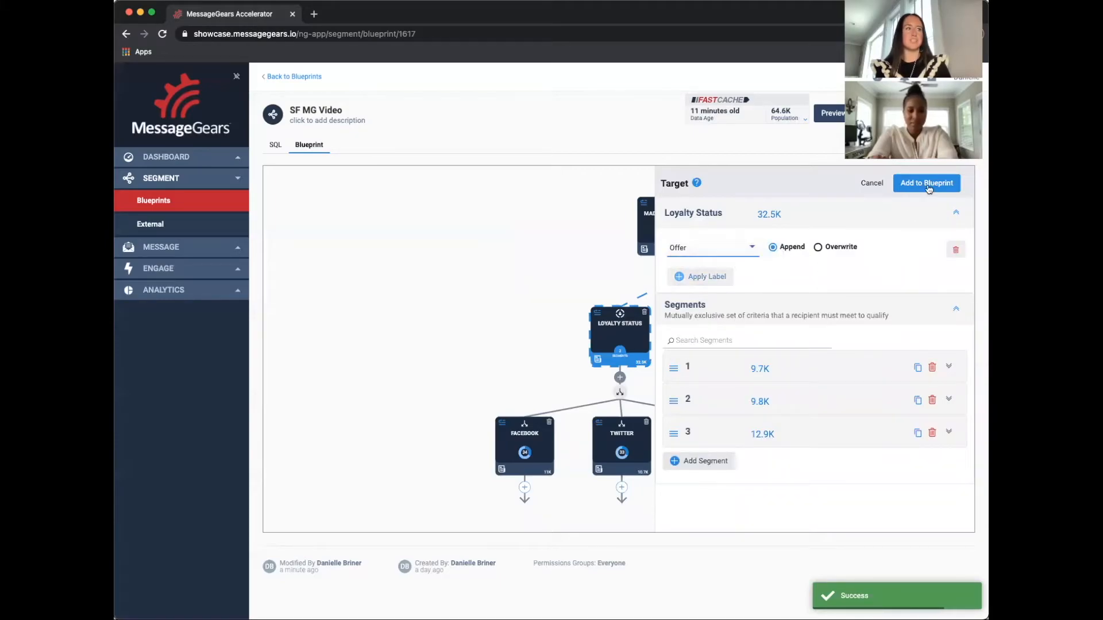
click(927, 184)
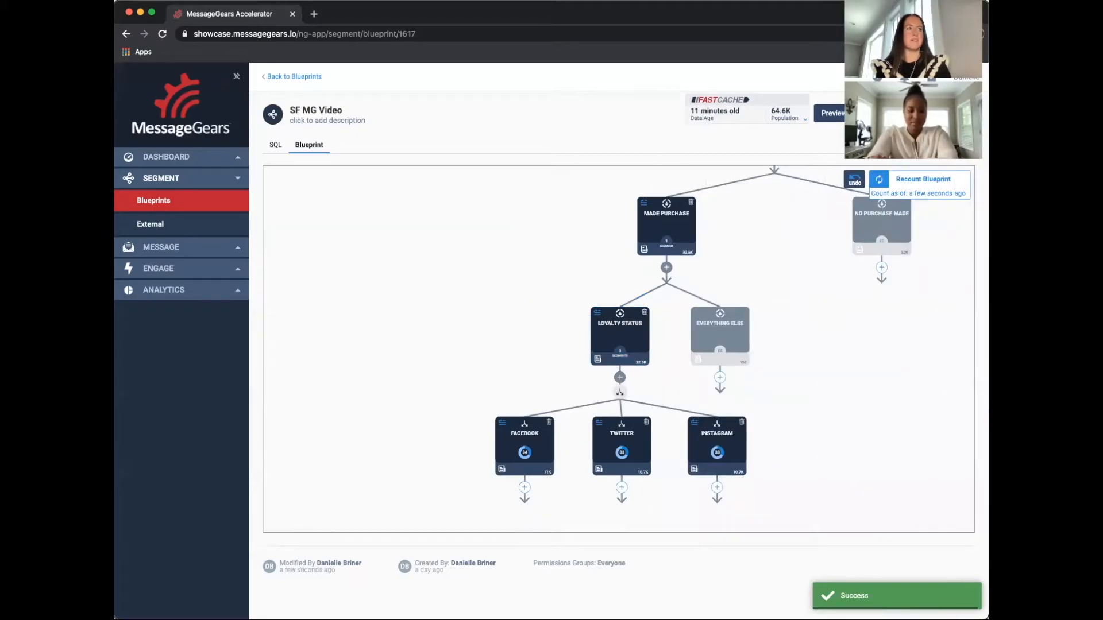
Preview the blueprint's recipients and page through the list to inspect the Offer column
click(834, 113)
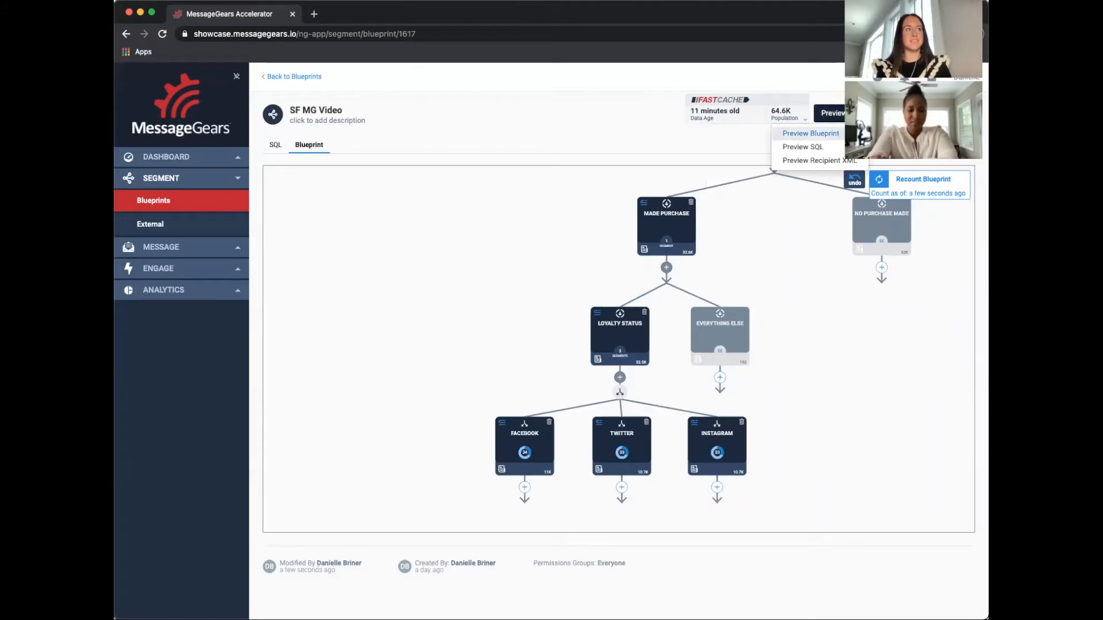
click(810, 133)
scroll(855, 262, right, 5)
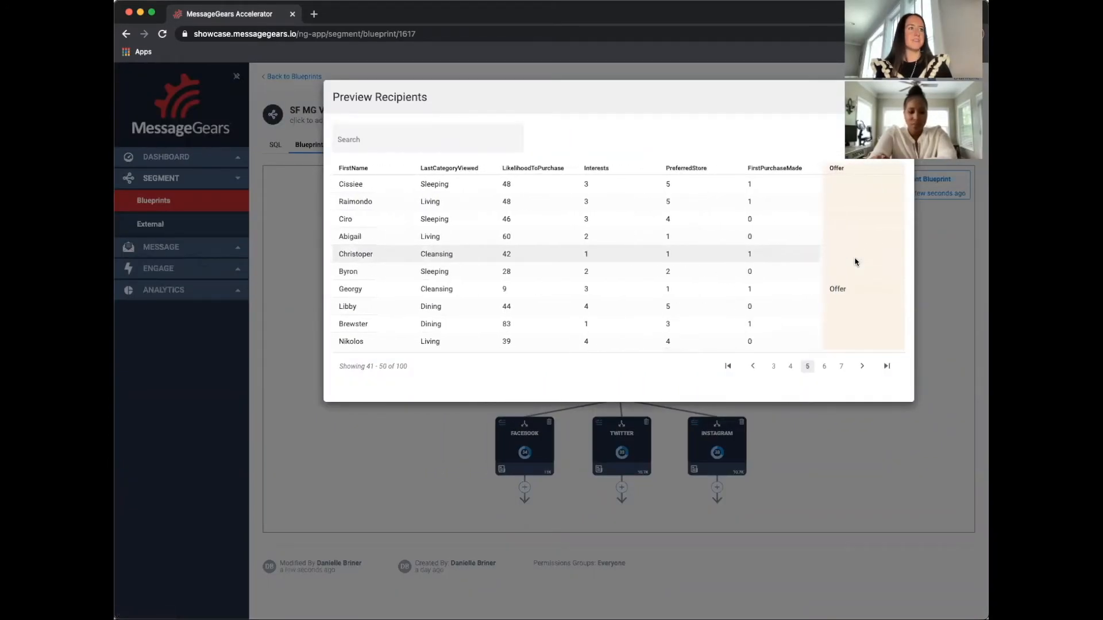
click(790, 366)
click(774, 367)
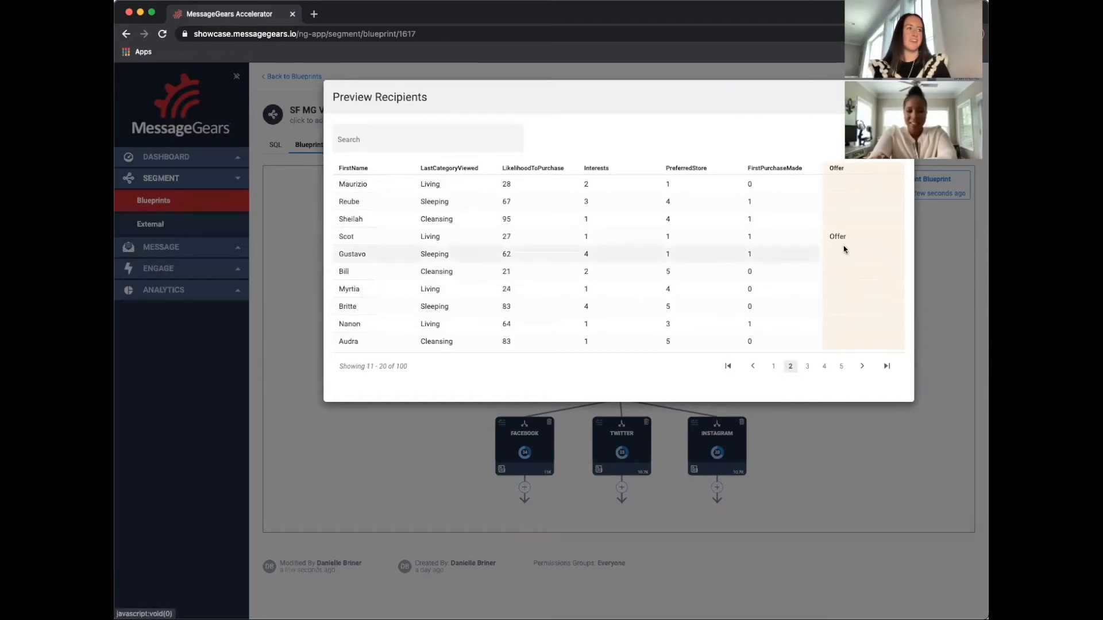
click(774, 366)
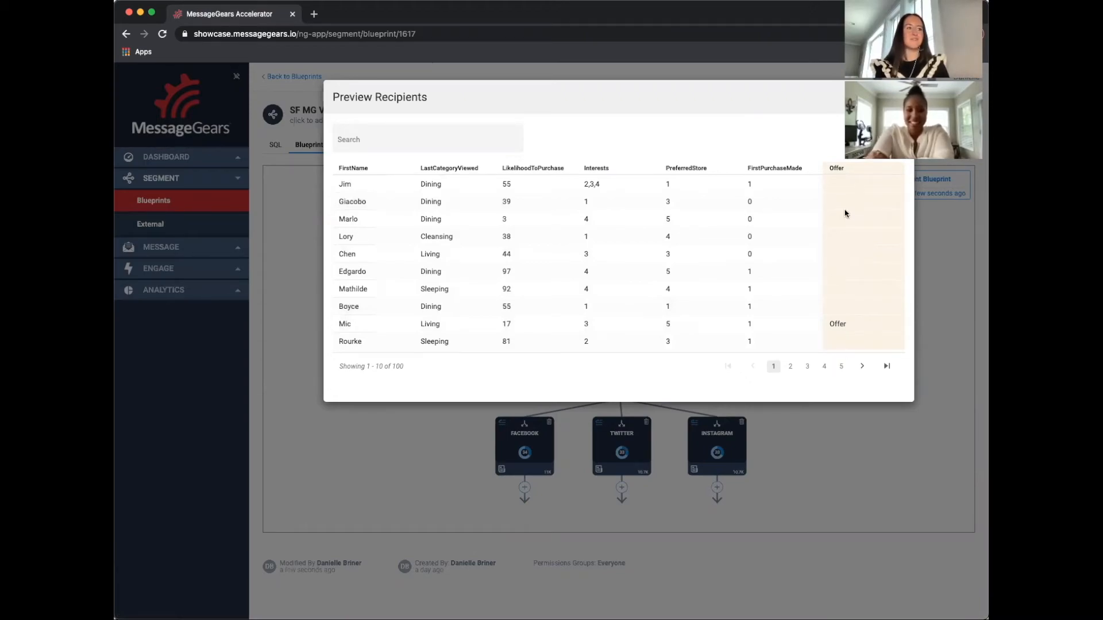
click(899, 97)
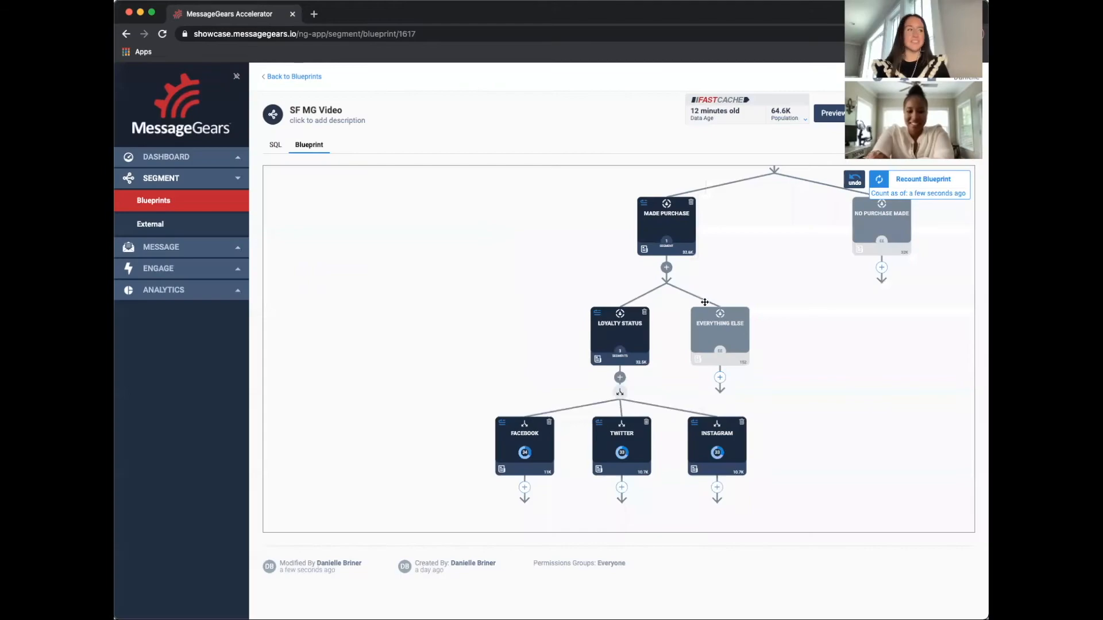
Open the SF MG Video external campaign's settings and reselect SF MG Video as its audience
drag(536, 273, 430, 315)
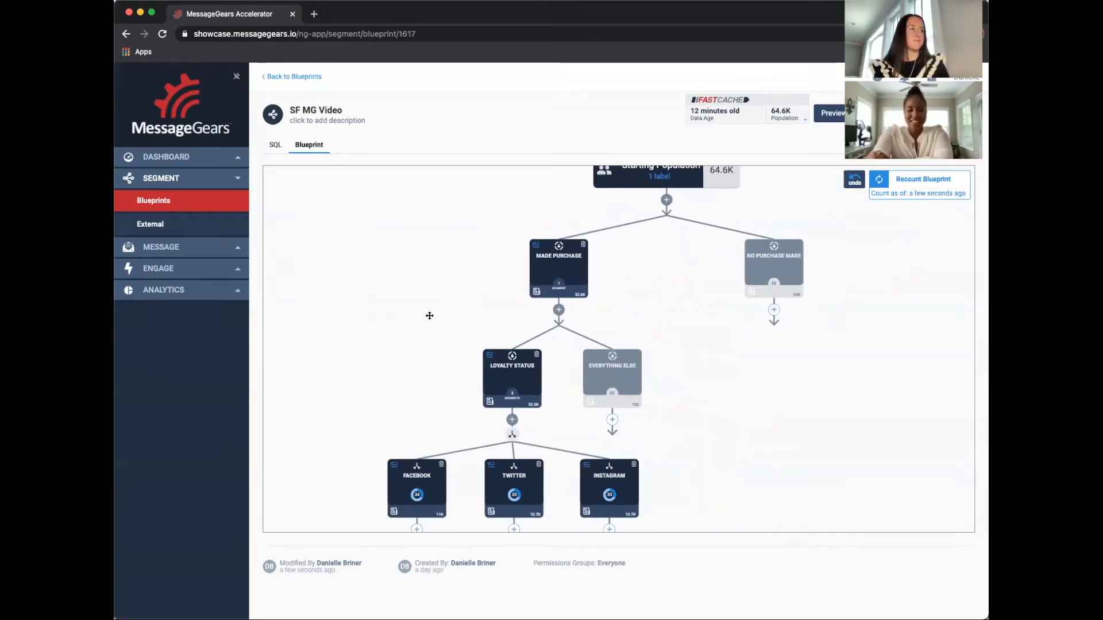
scroll(439, 280, down, 3)
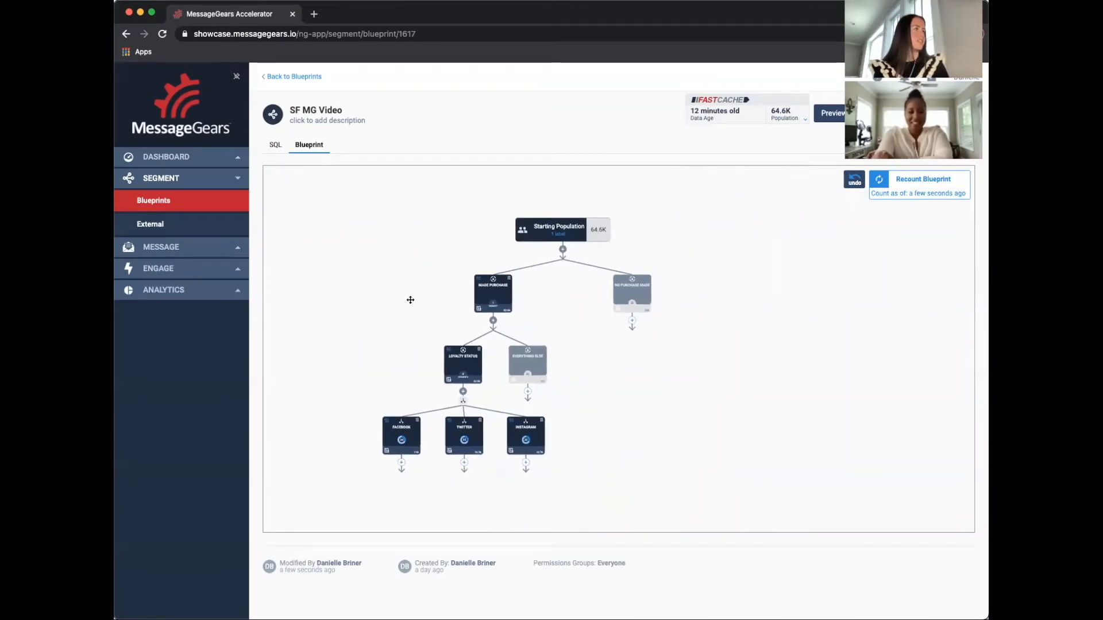
drag(410, 300, 398, 322)
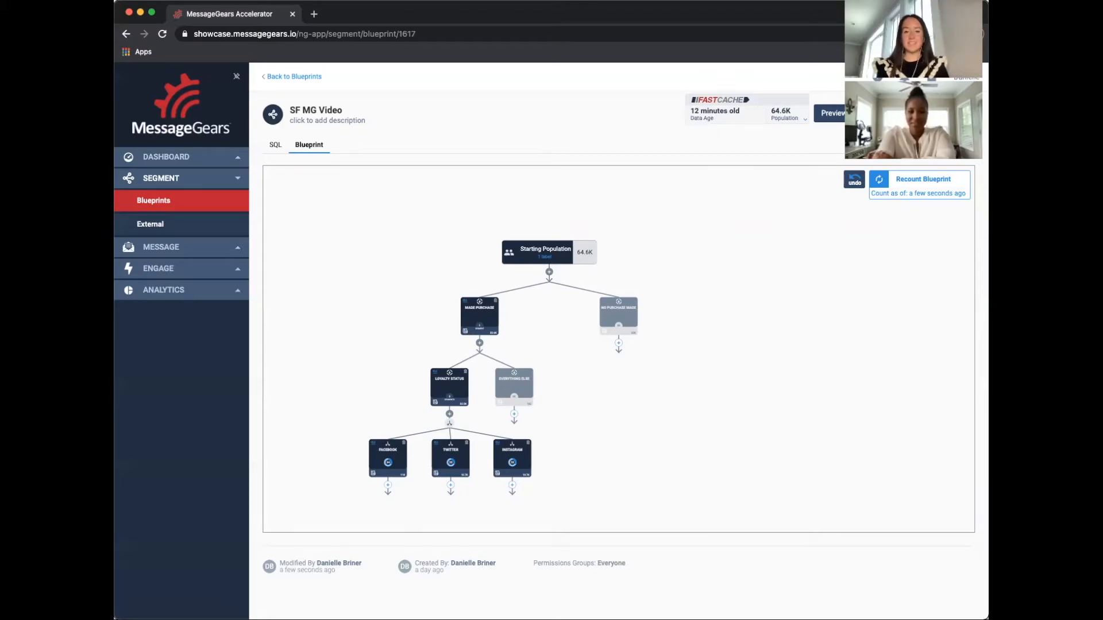
click(230, 228)
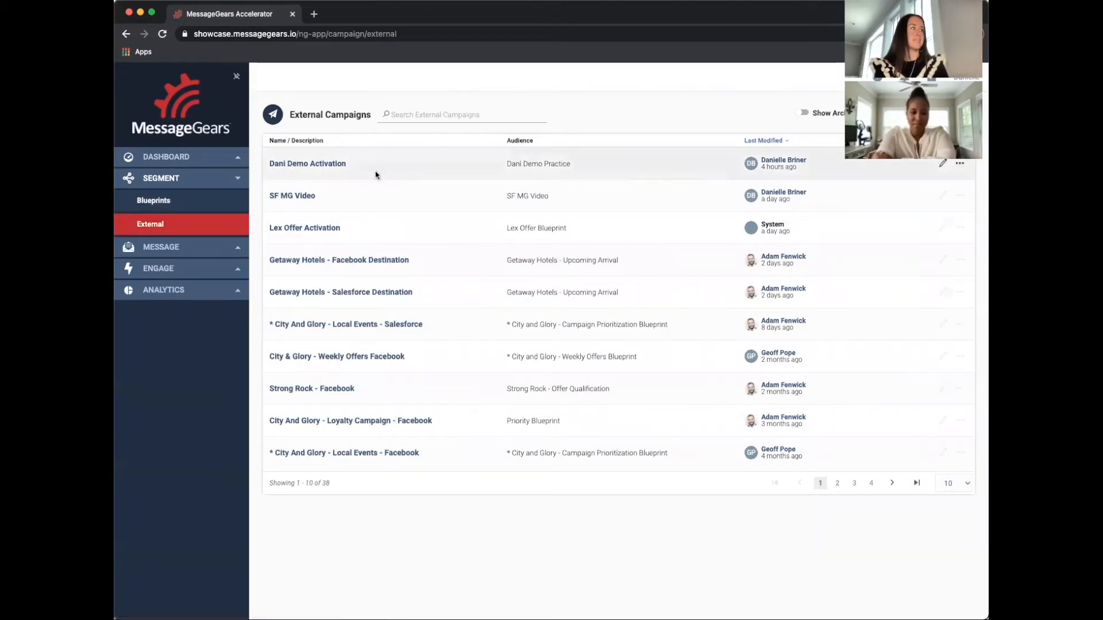
click(308, 197)
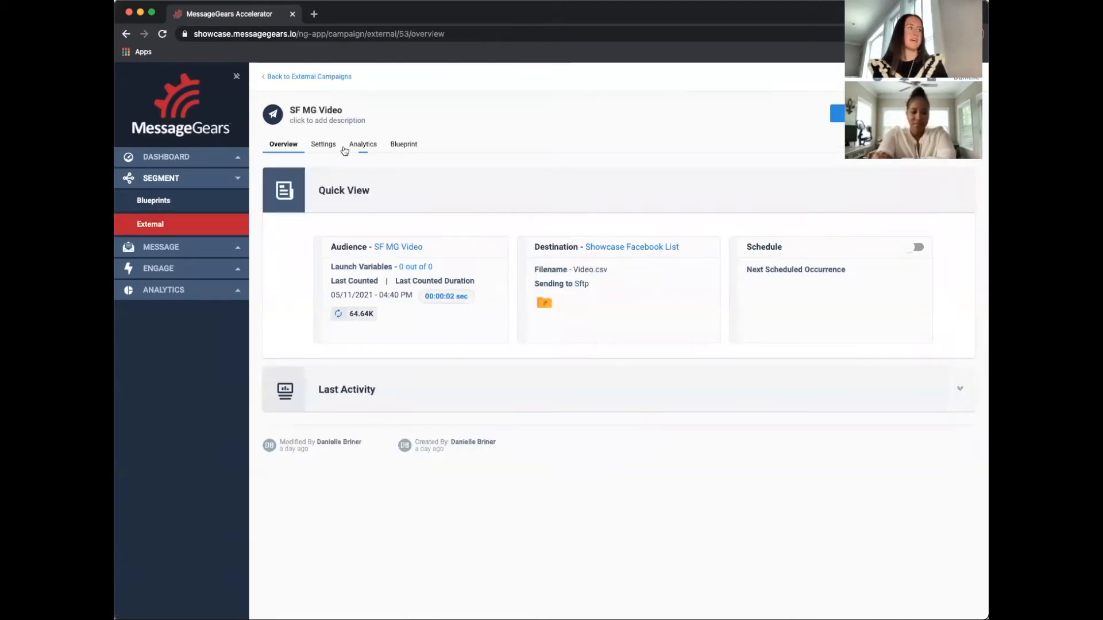
click(323, 144)
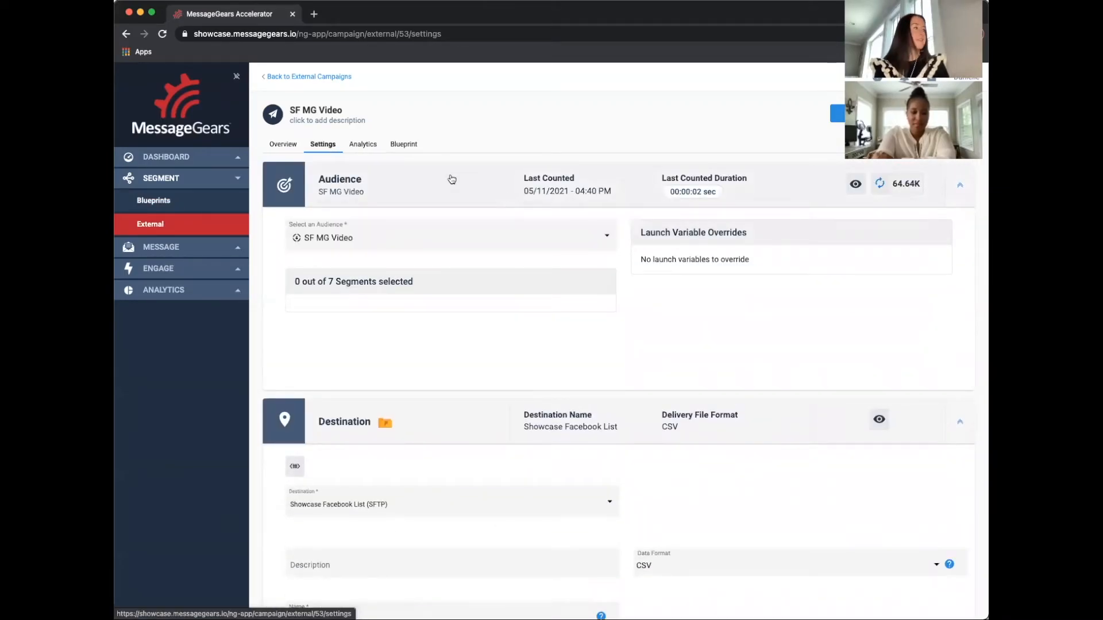
click(463, 237)
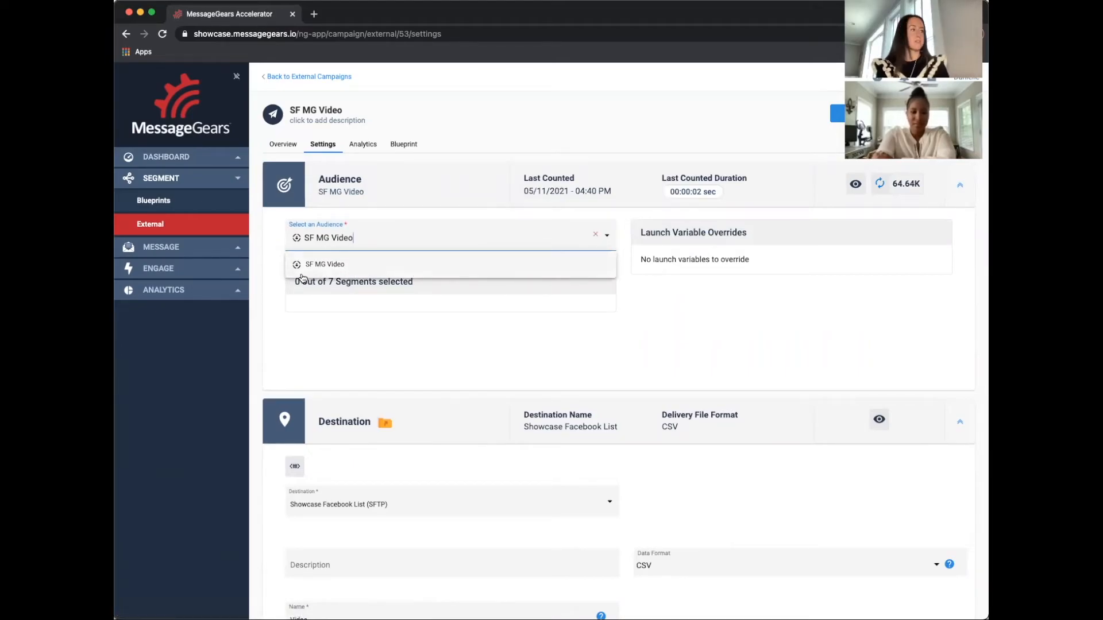
click(428, 232)
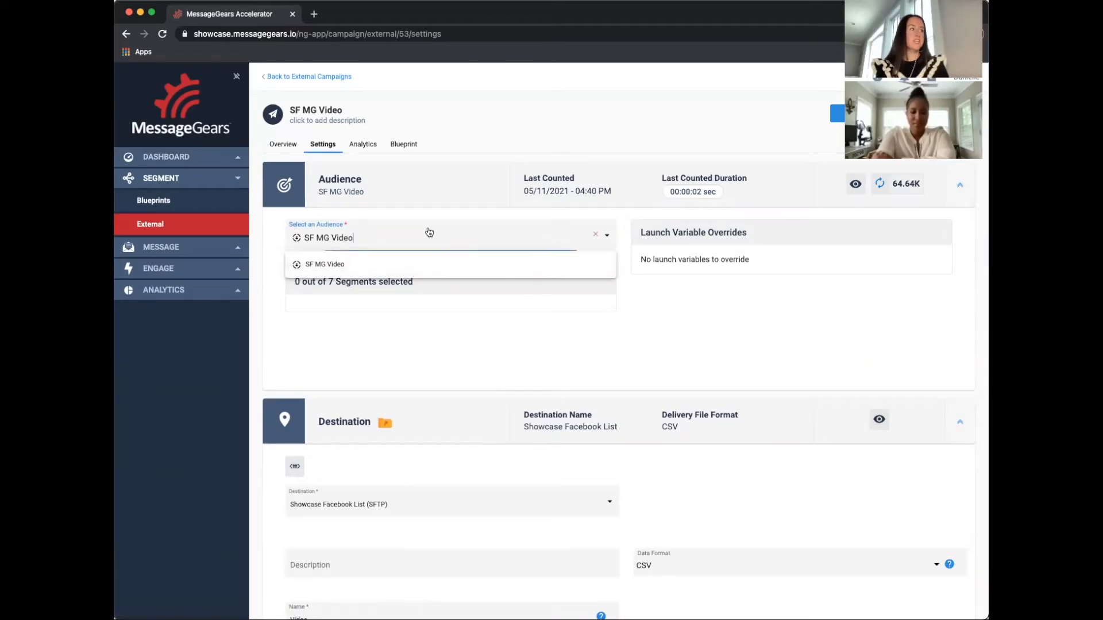
click(477, 216)
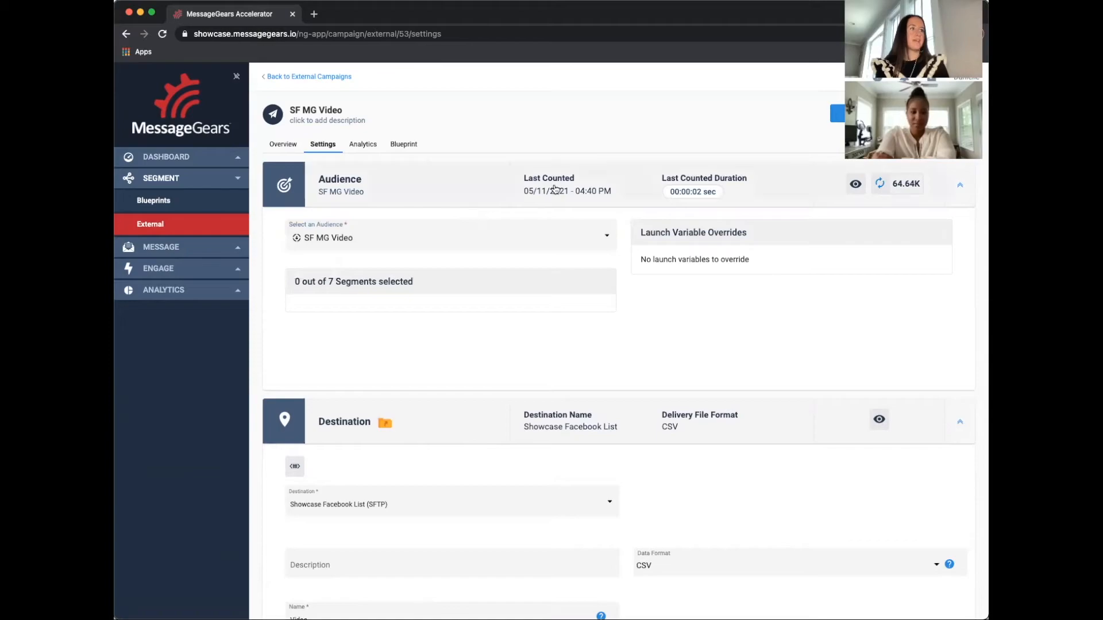
Select all seven segments in the campaign's blueprint view and save the campaign
click(404, 145)
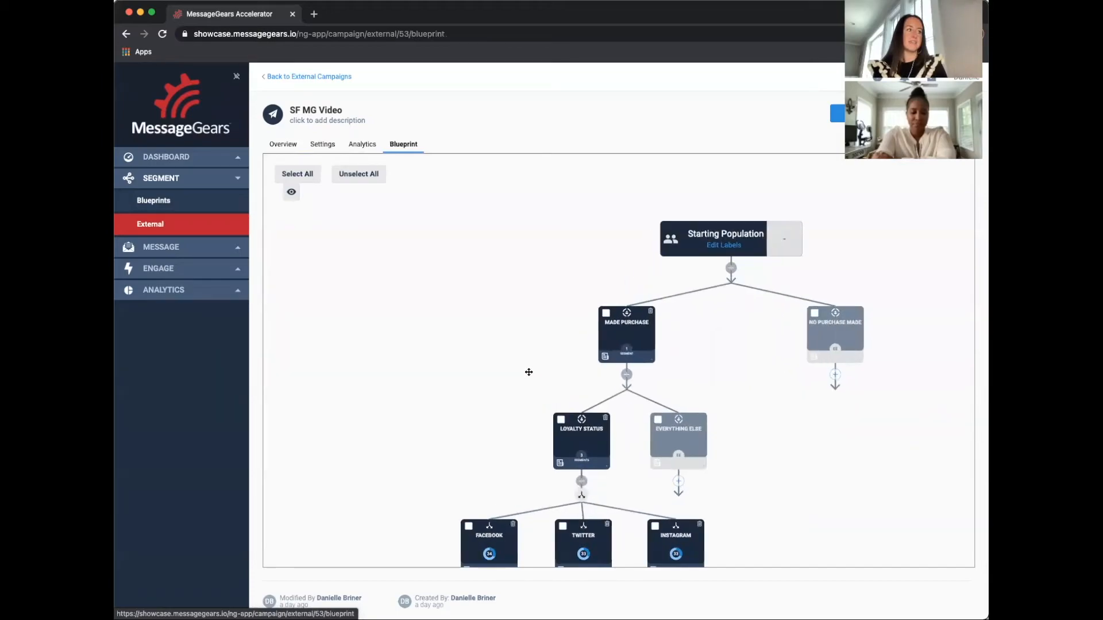
click(576, 262)
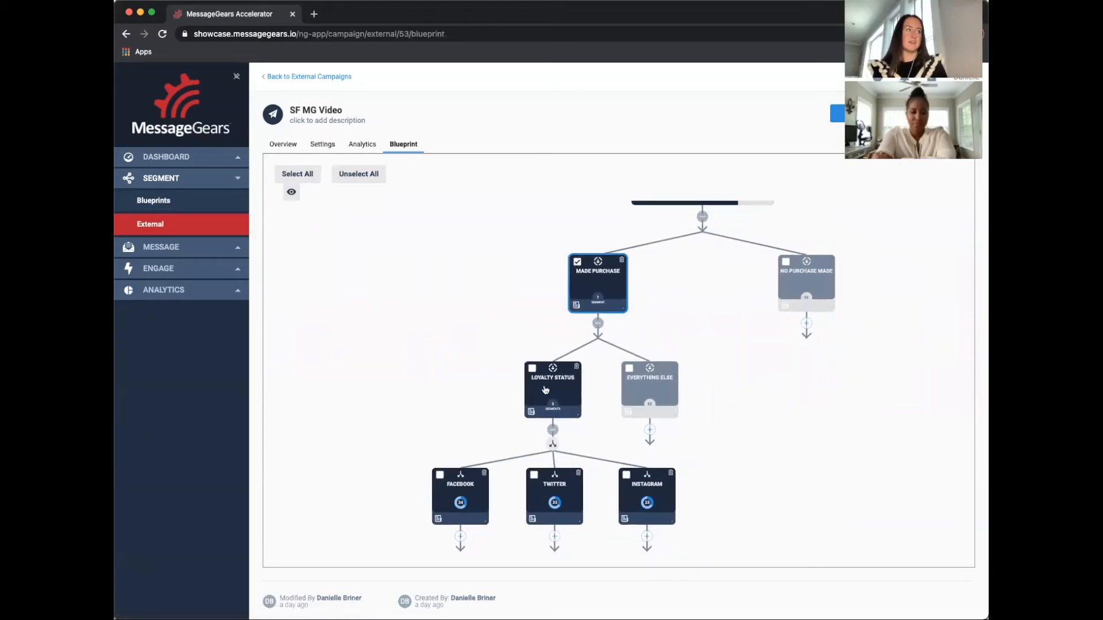
click(532, 368)
click(629, 368)
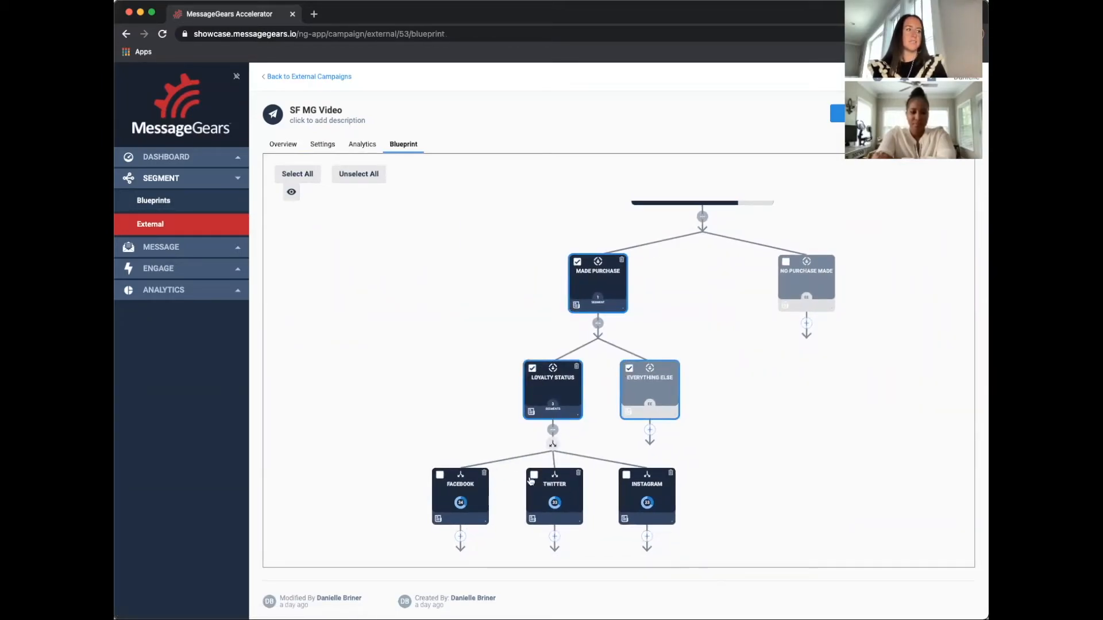
click(440, 475)
click(533, 476)
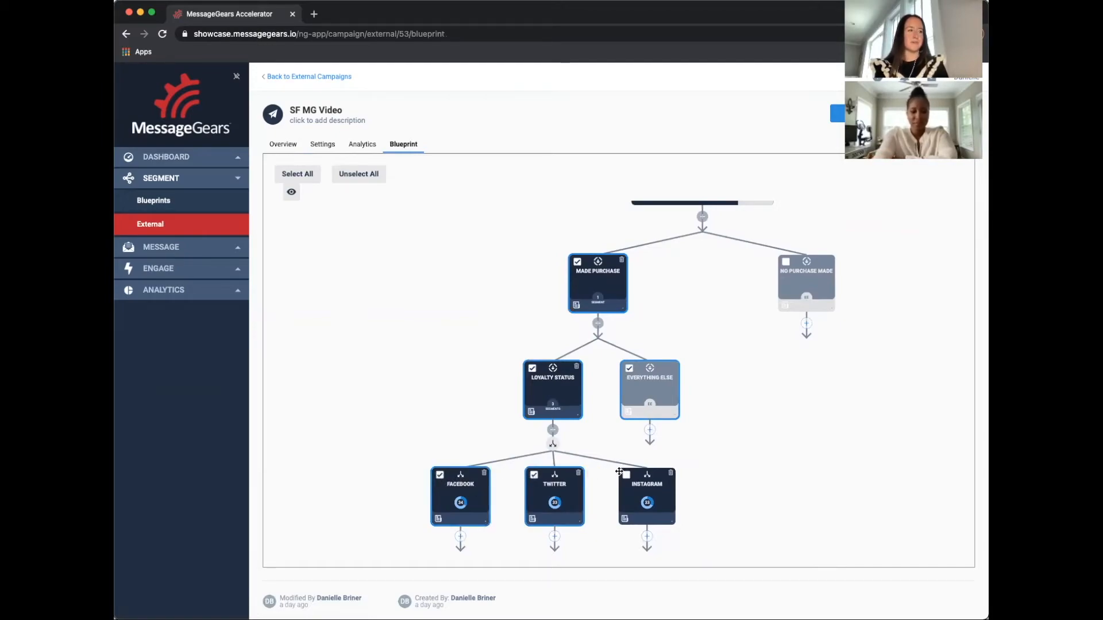
click(626, 475)
click(785, 262)
scroll(470, 322, down, 2)
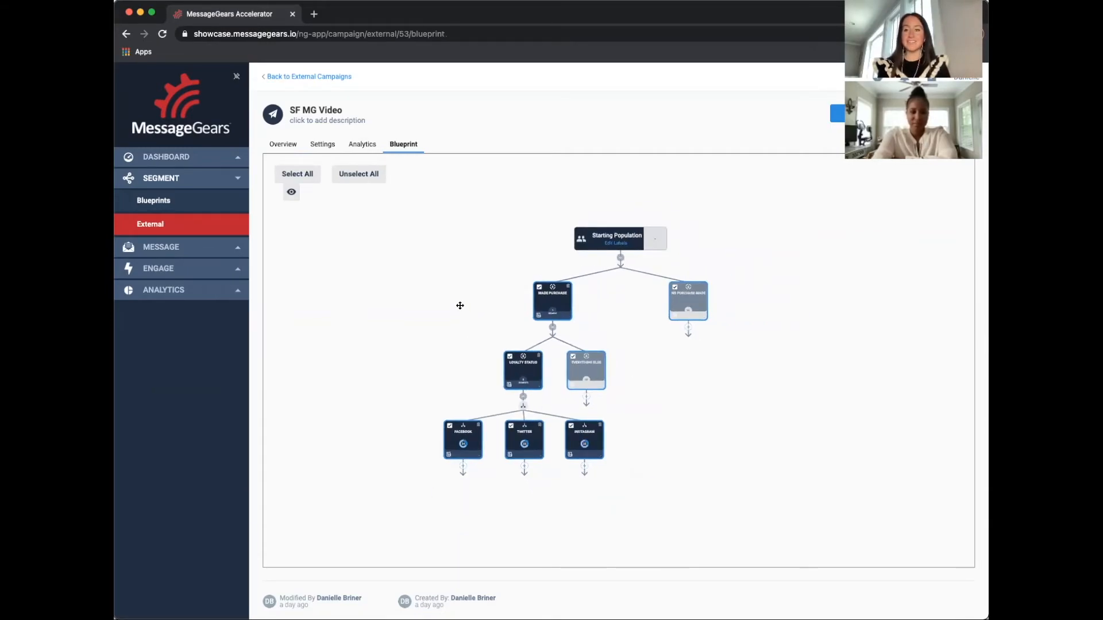
click(837, 113)
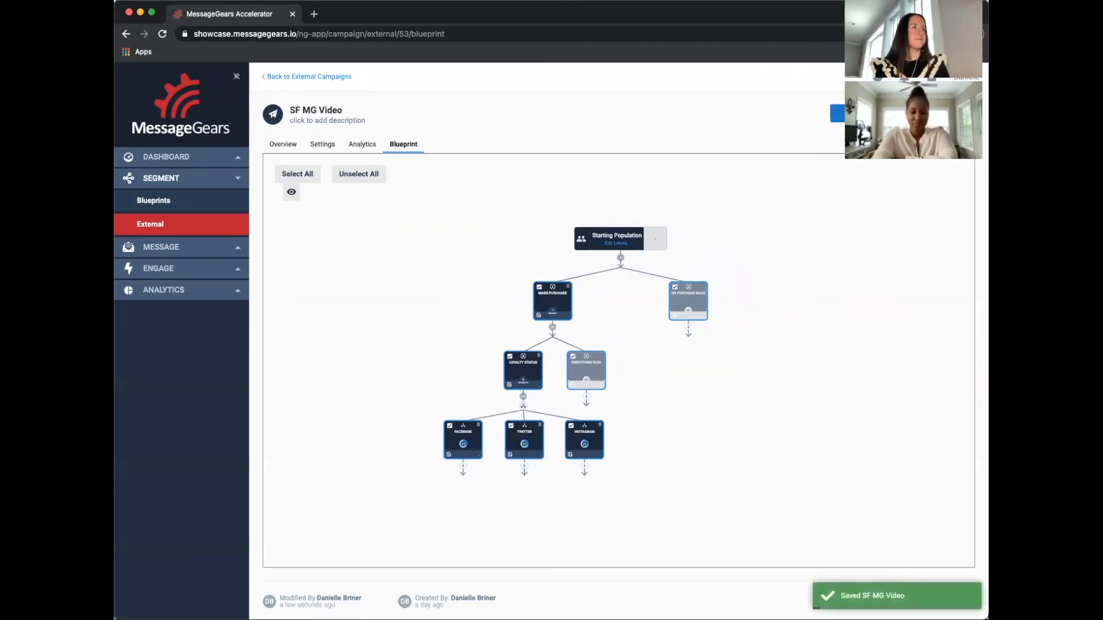
Review the selected segments and destination in the campaign settings and save the campaign again
click(322, 146)
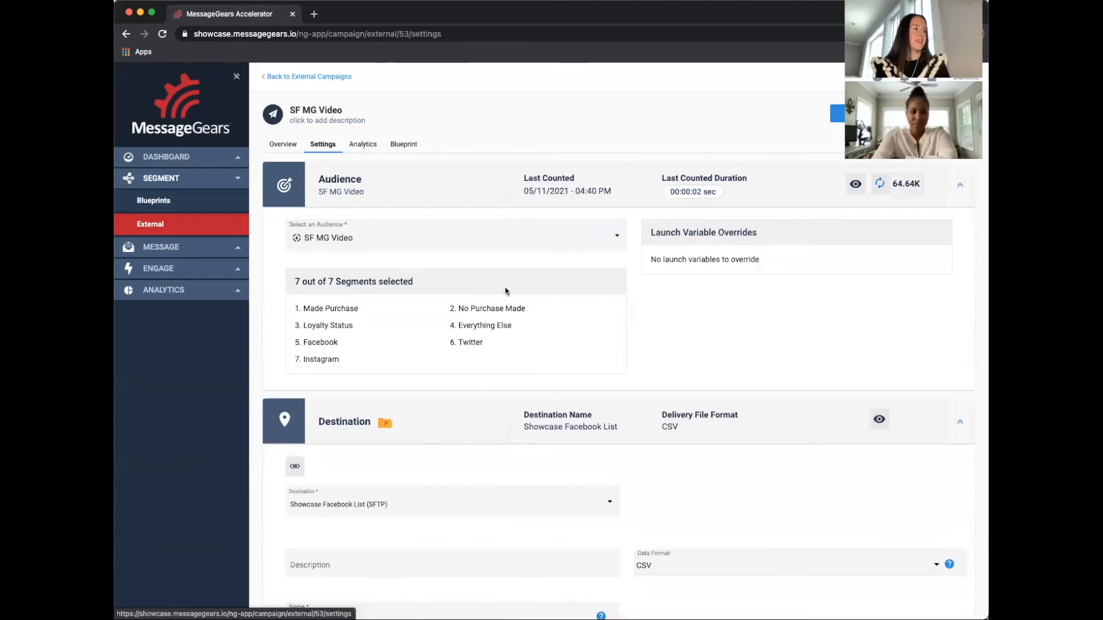
scroll(568, 351, down, 1)
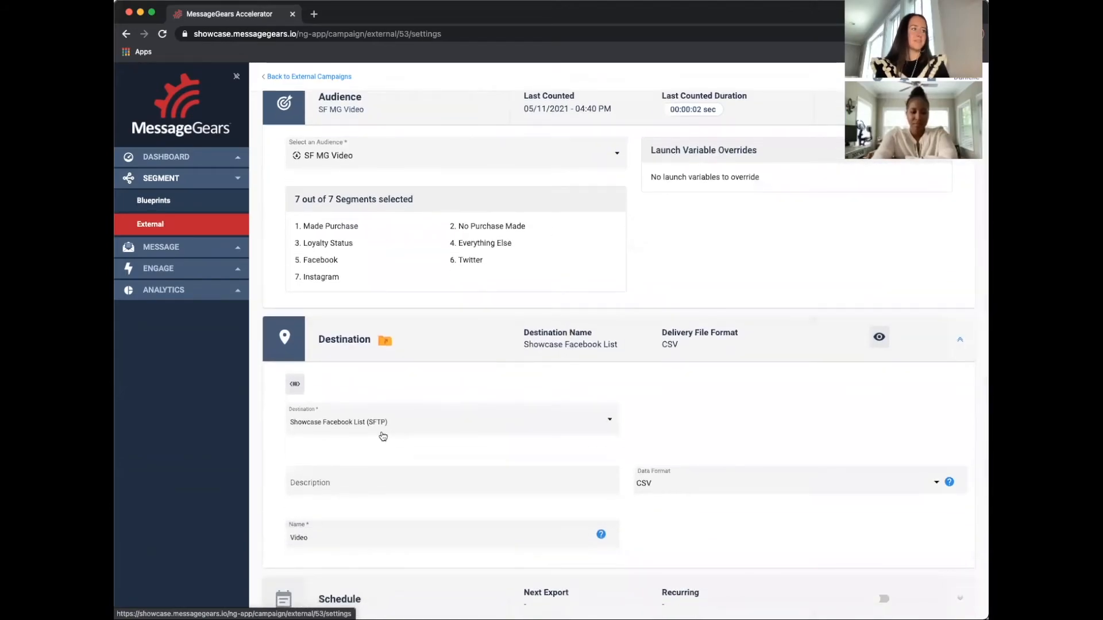
scroll(485, 412, up, 1)
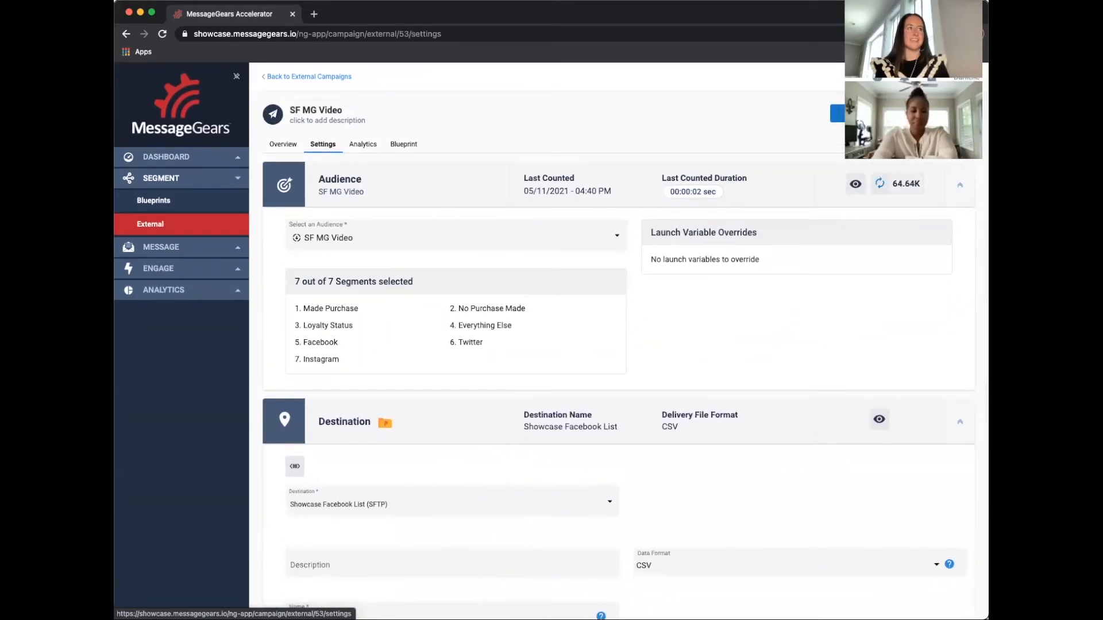
click(842, 114)
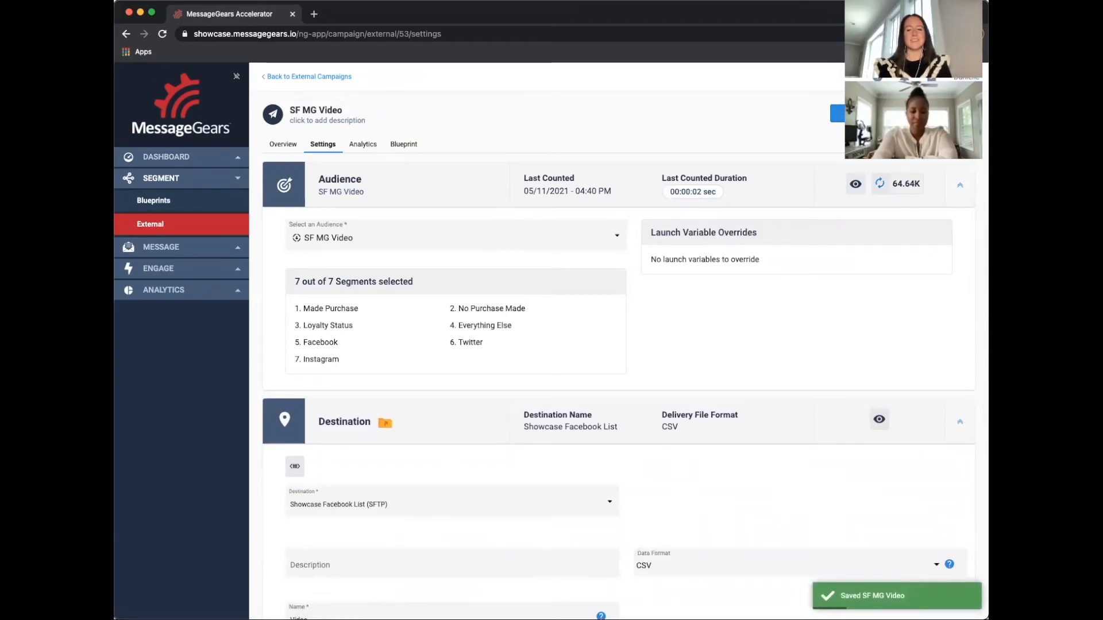